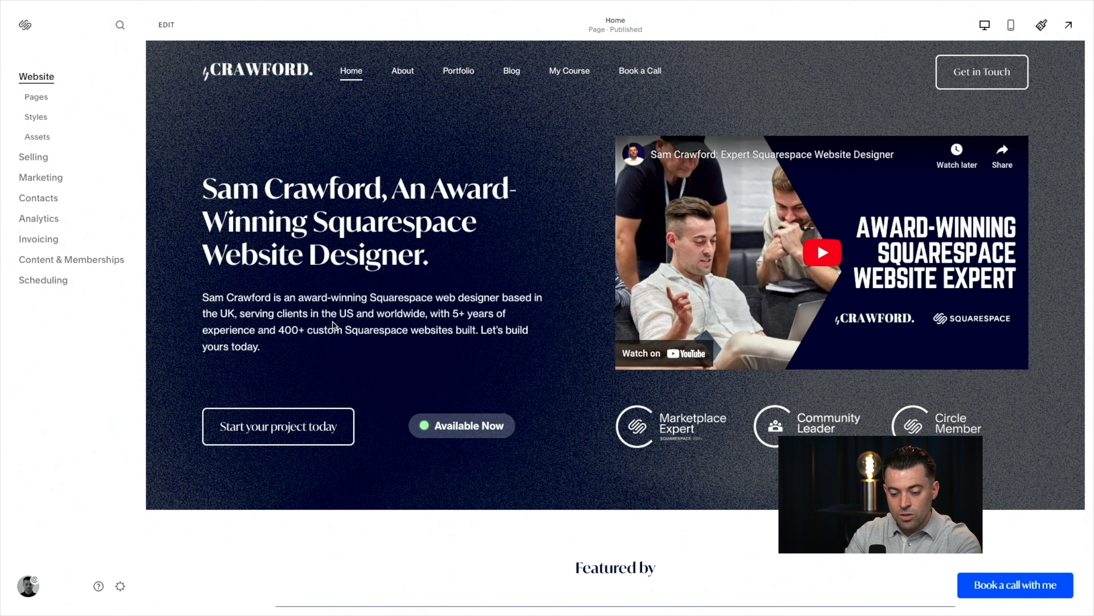
Step: Open the Traffic analytics report and view it for Last Year, then Year To Date
click(43, 219)
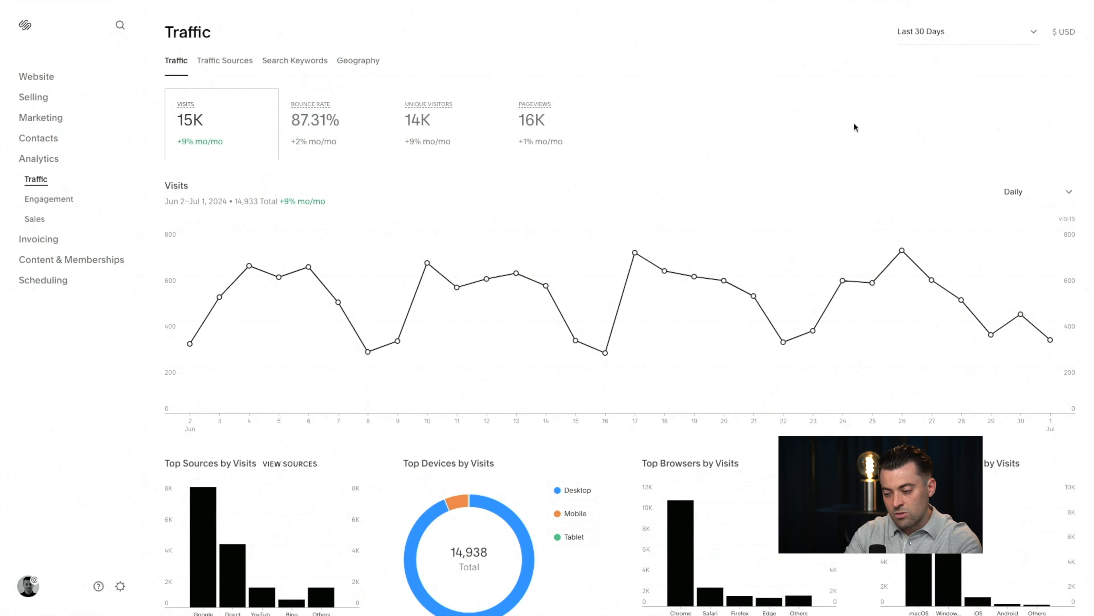
click(948, 38)
click(936, 264)
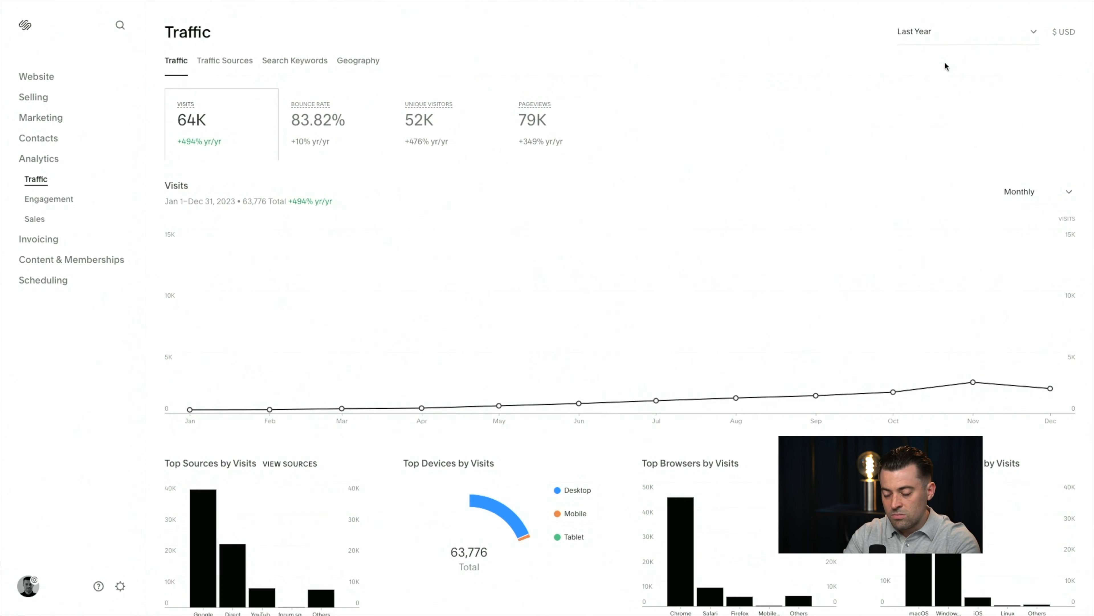
click(954, 43)
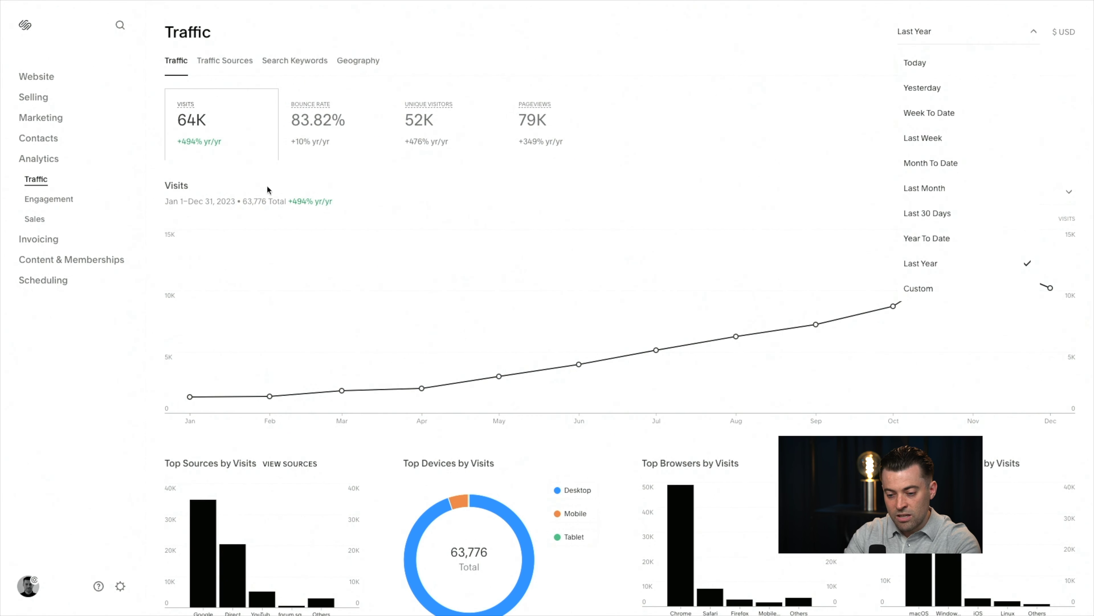
click(927, 240)
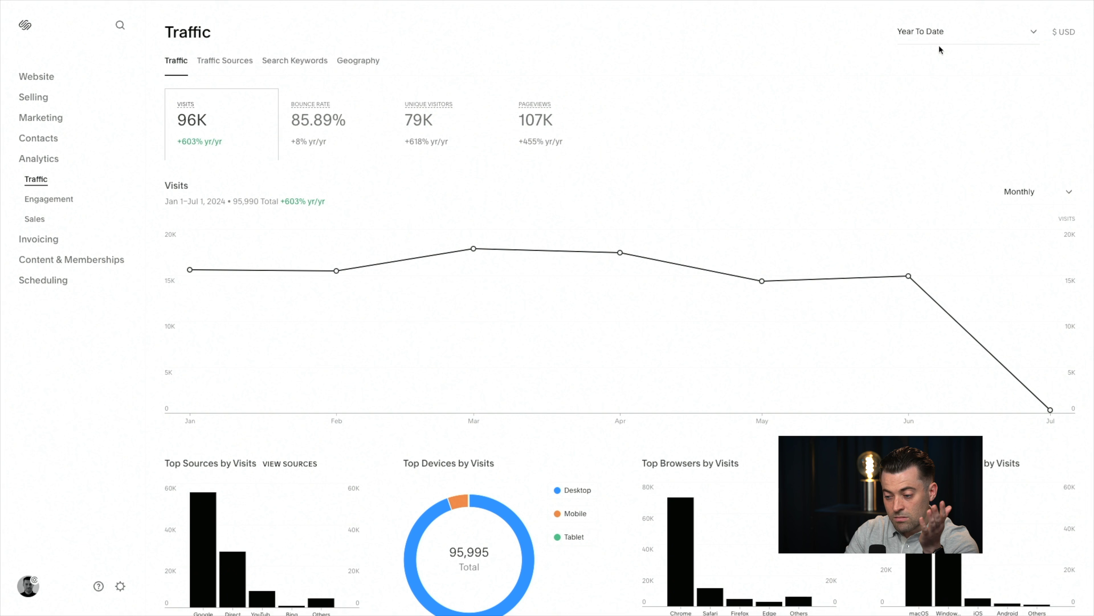
click(956, 36)
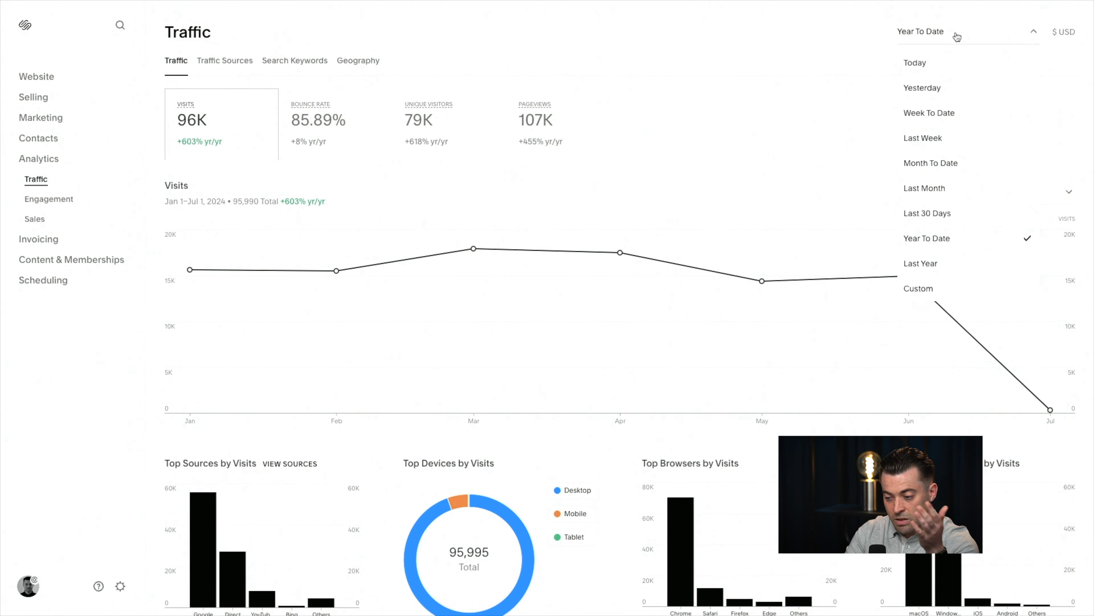
Step: Switch the Traffic report to Last 30 Days and scroll to the sources and device totals
click(960, 219)
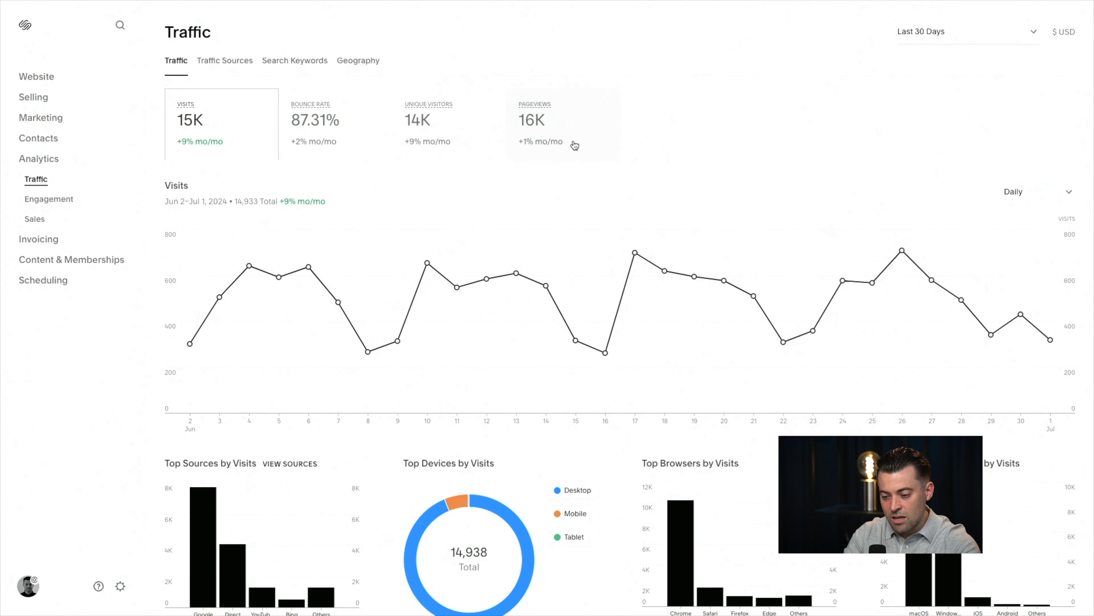
scroll(671, 136, down, 1)
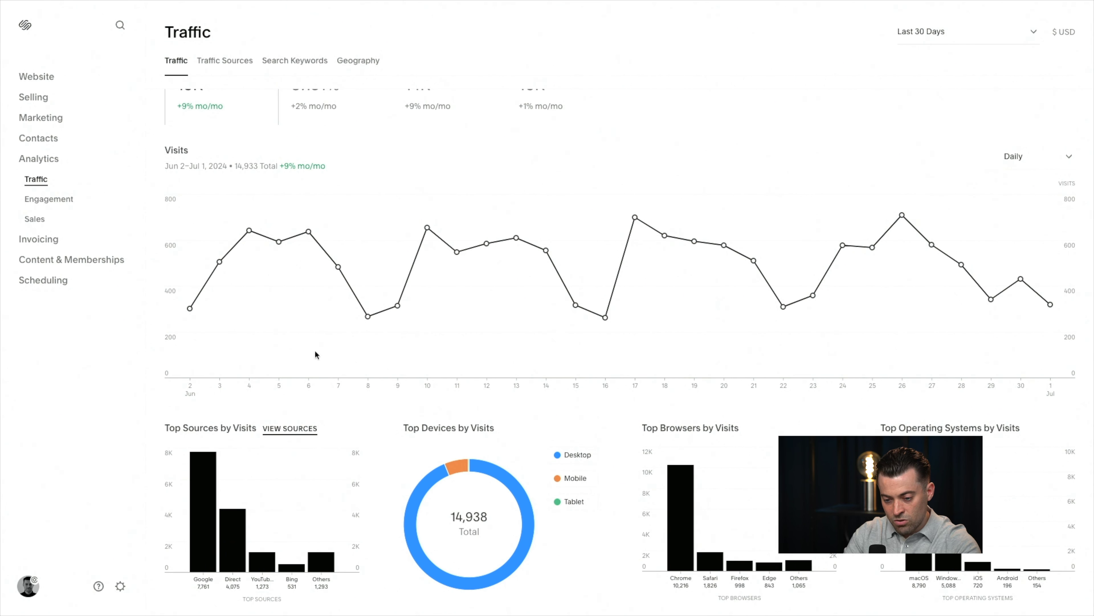
Step: Expand Search, Social, Email, Referral, forum.squarespace.com and gentscroquetclub.com on the Traffic Sources tab
click(236, 61)
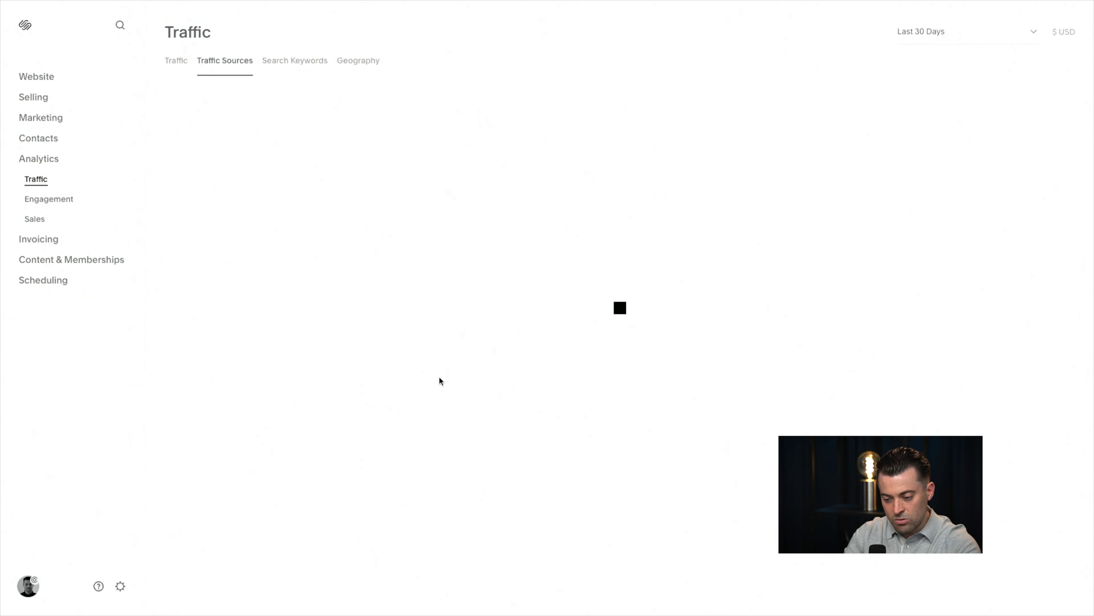
scroll(297, 241, down, 2)
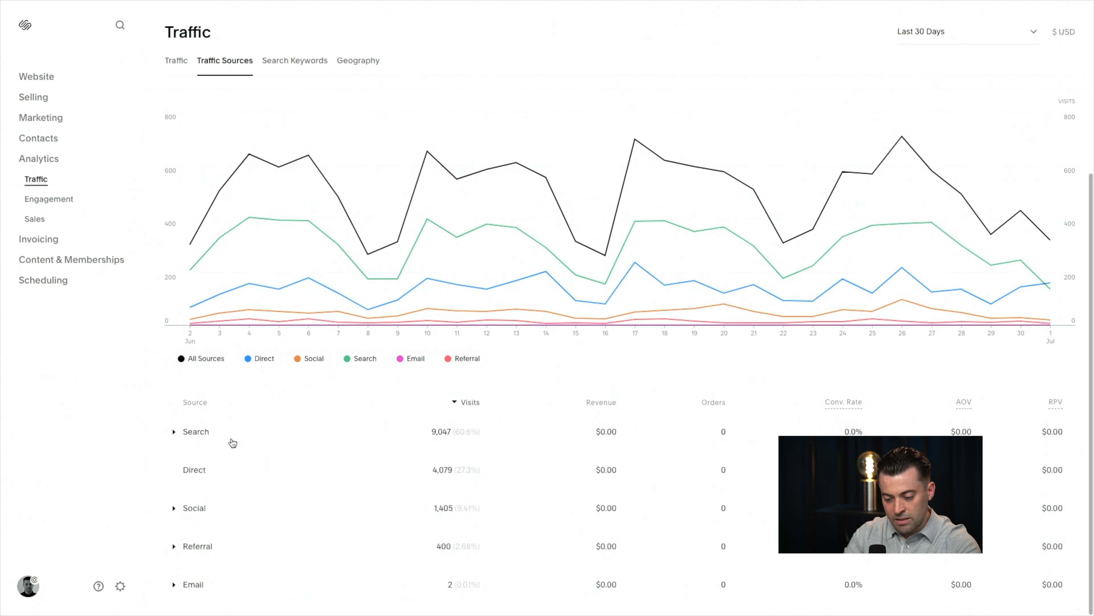
click(252, 447)
scroll(254, 448, down, 3)
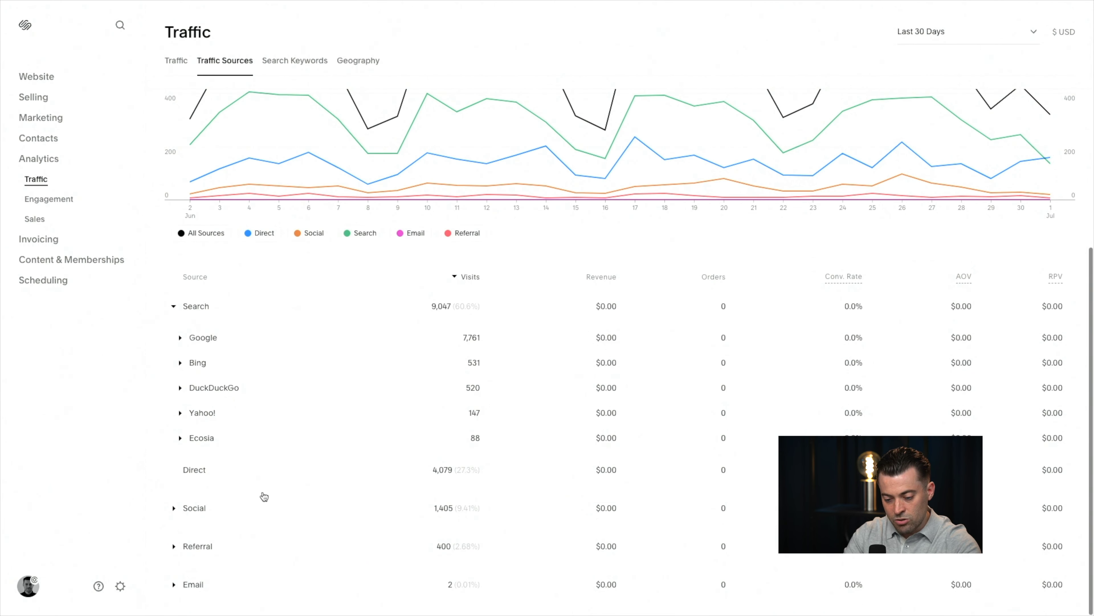
click(254, 516)
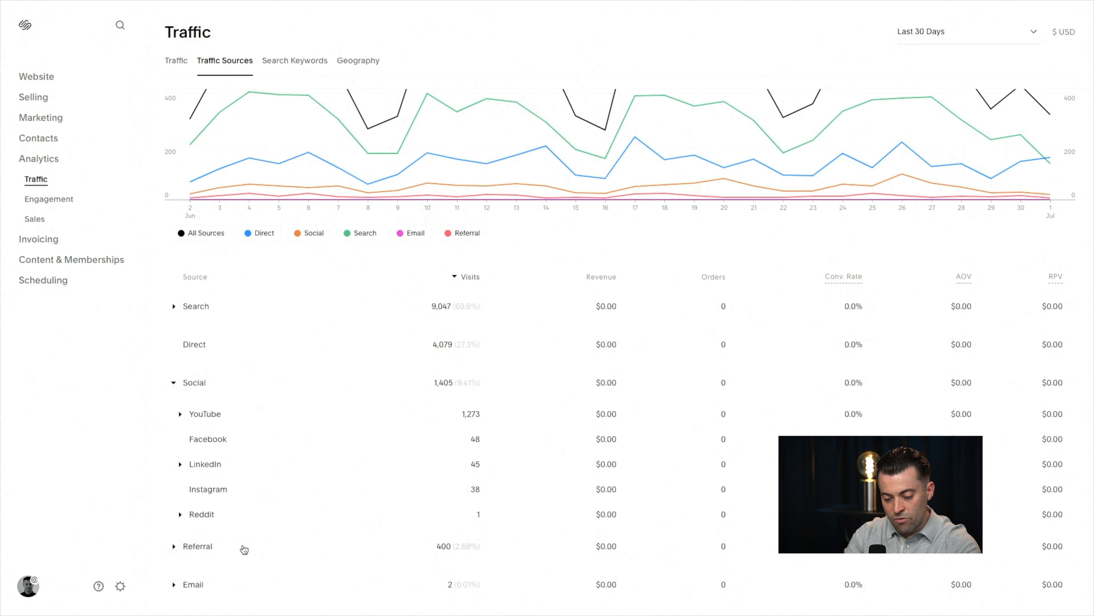
click(229, 591)
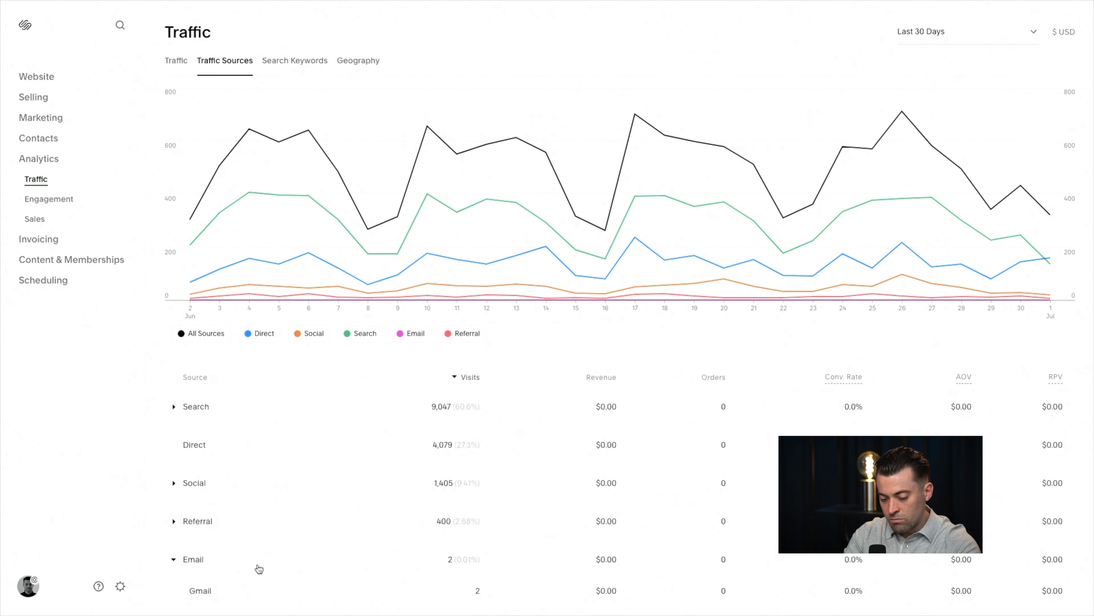
click(319, 520)
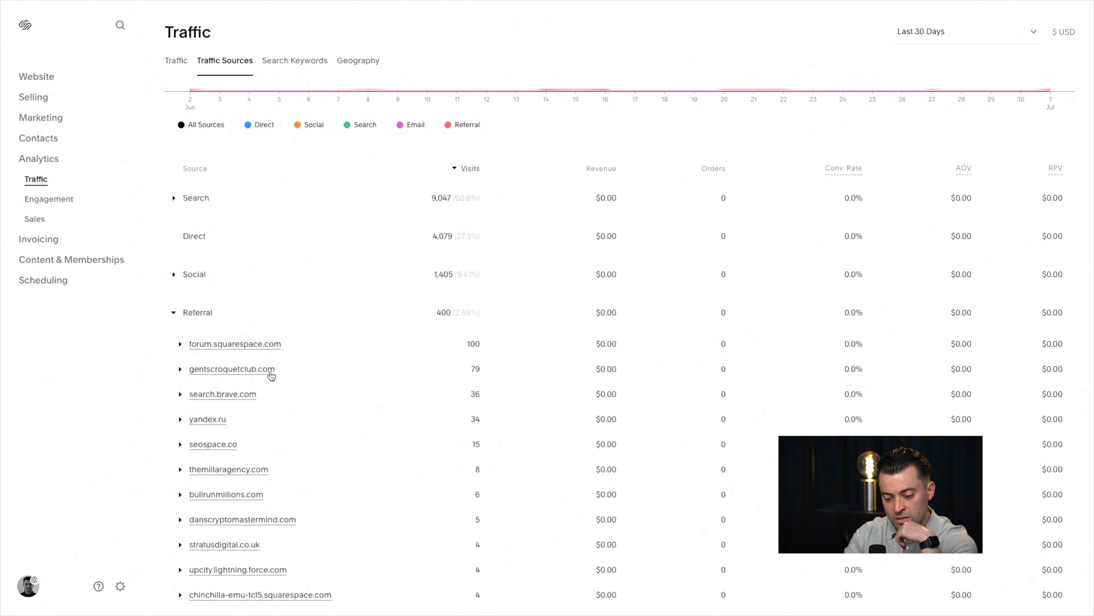
click(180, 344)
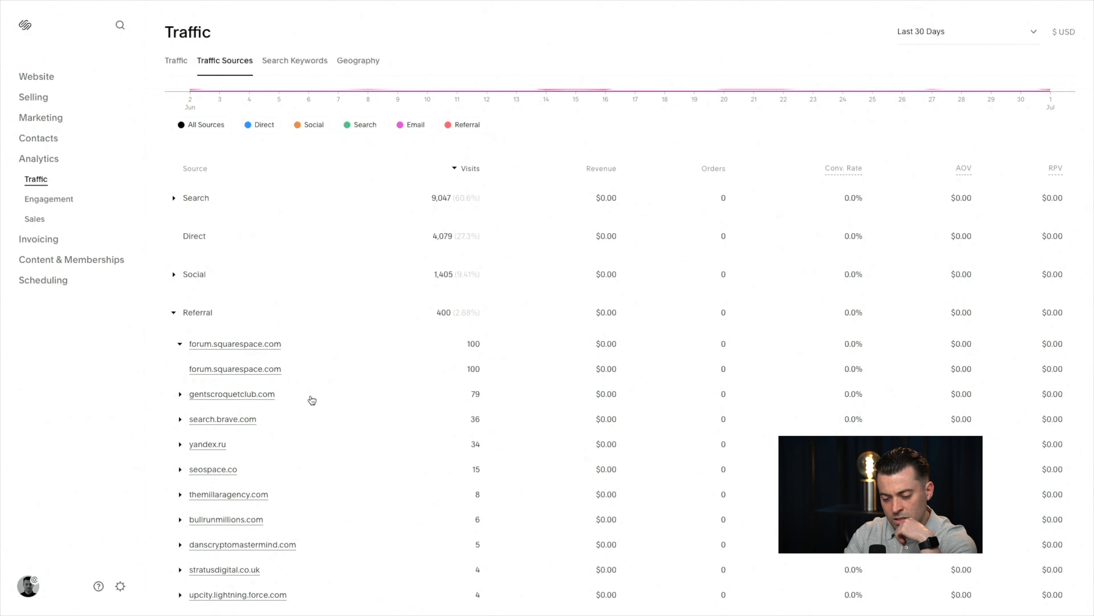
click(312, 399)
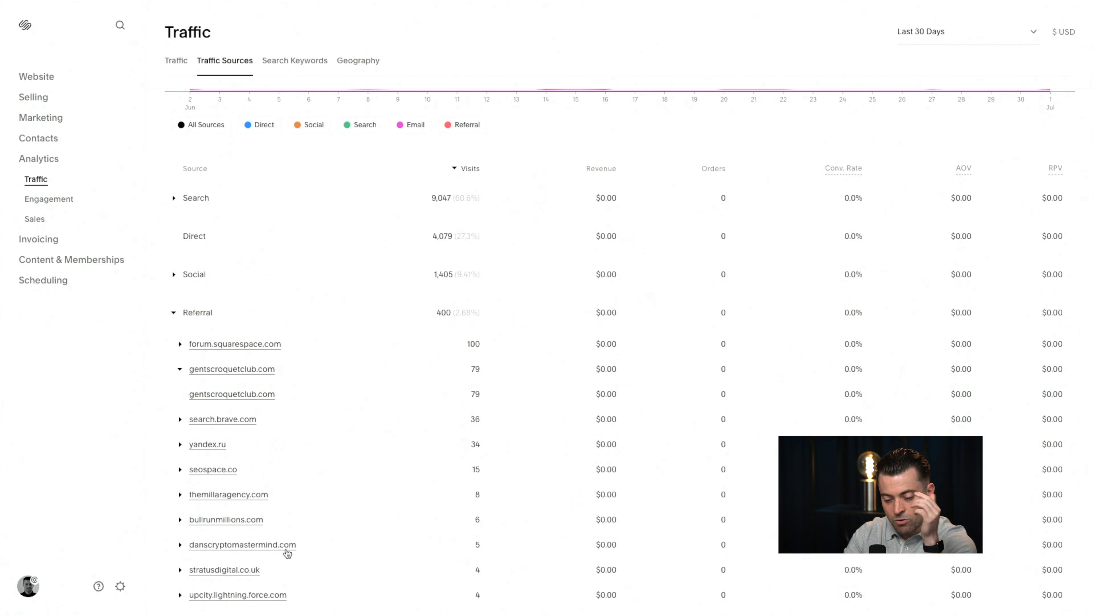
Step: Re-expand Social, break YouTube down by domain, and expand the Reddit source
scroll(415, 464, down, 5)
scroll(417, 467, up, 3)
scroll(417, 467, up, 2)
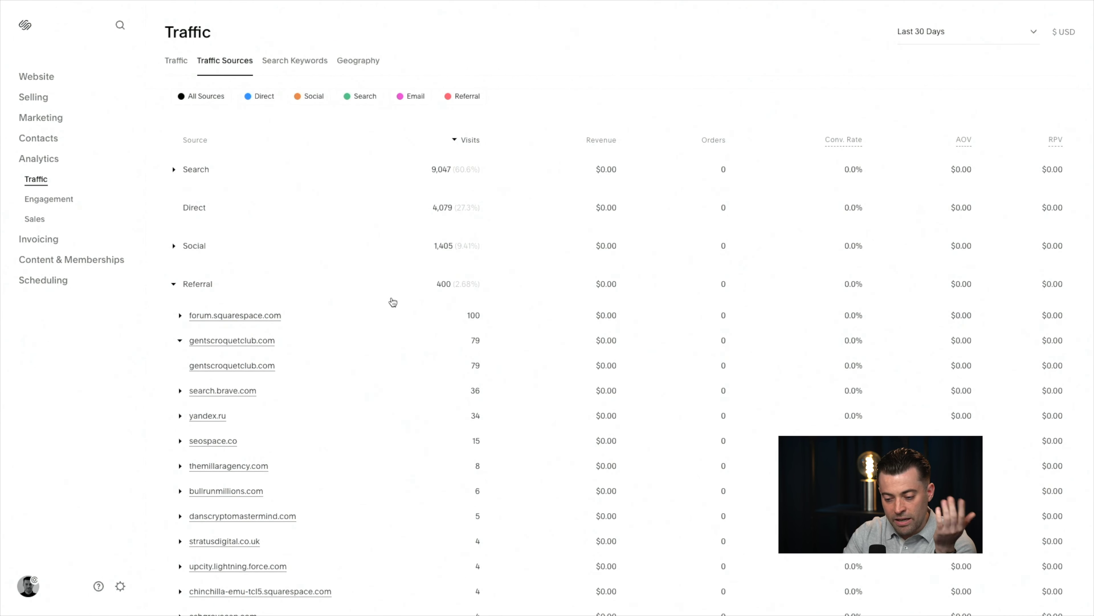
click(331, 234)
scroll(330, 232, up, 3)
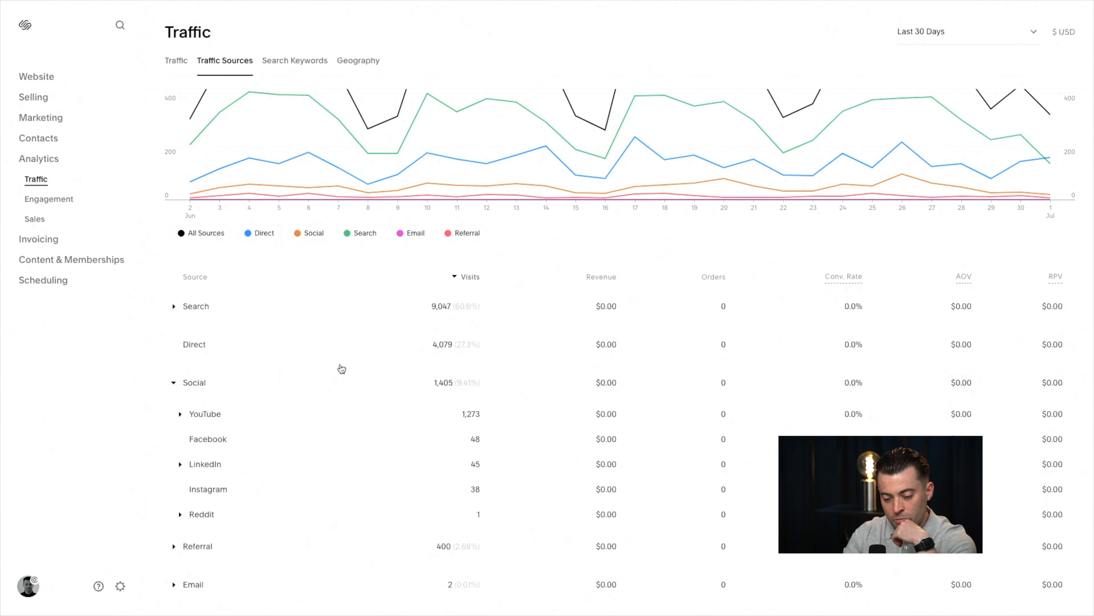
click(271, 410)
scroll(269, 407, down, 1)
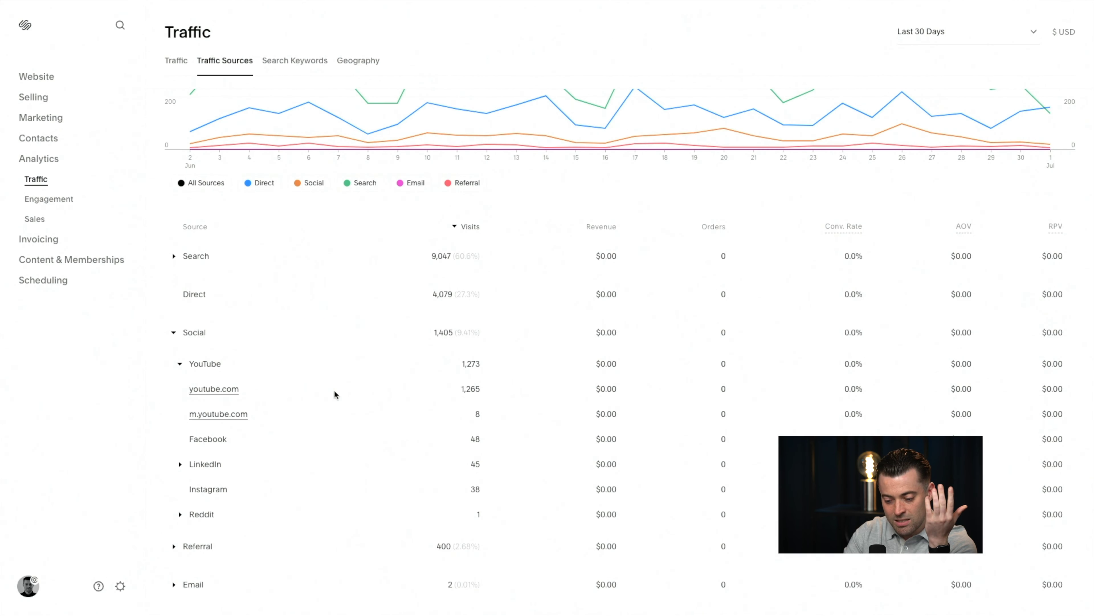
click(395, 507)
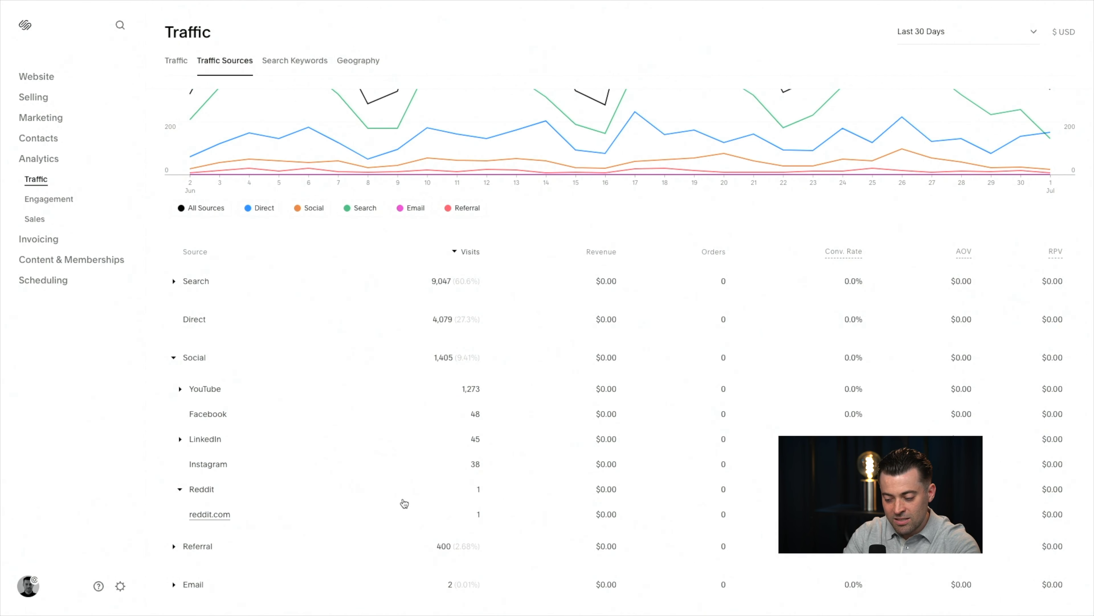
Step: Open reddit.com in a new browser tab, then close it to return to analytics
click(212, 516)
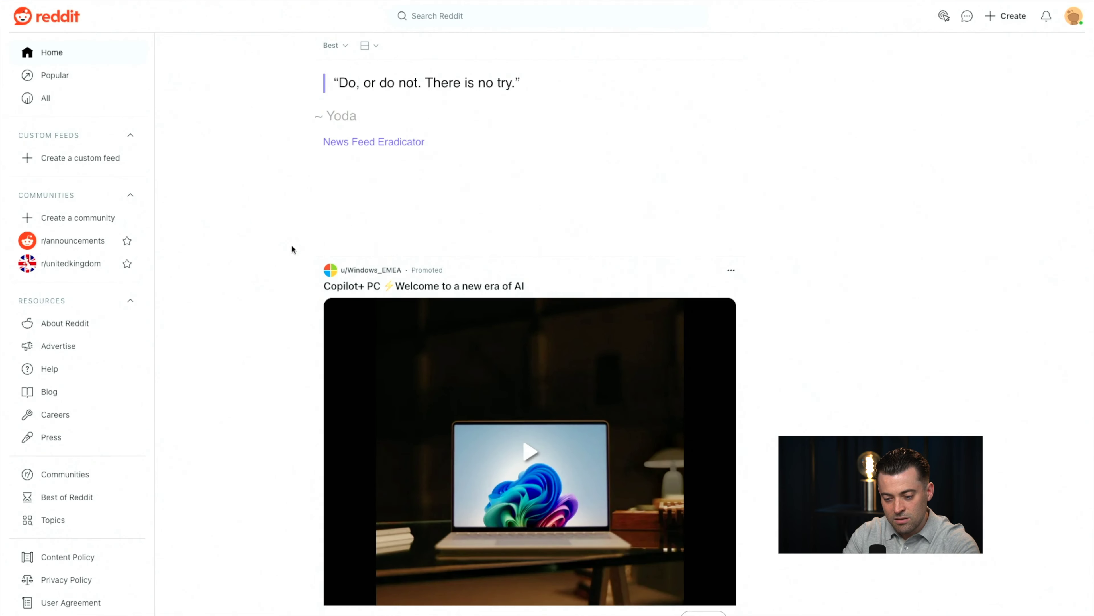
mouse_move(243, 3)
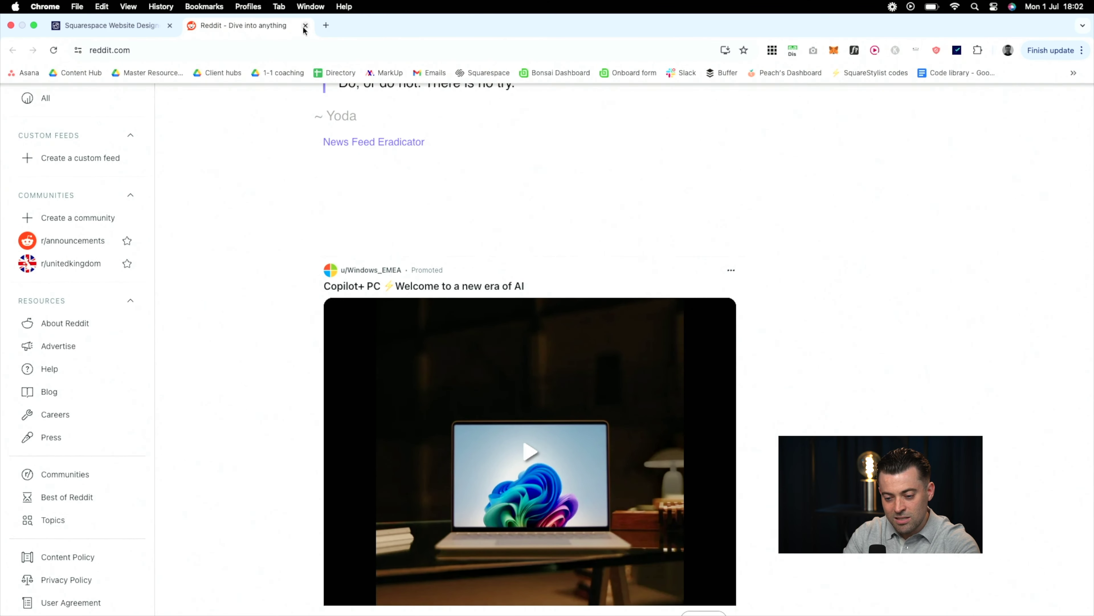
click(305, 26)
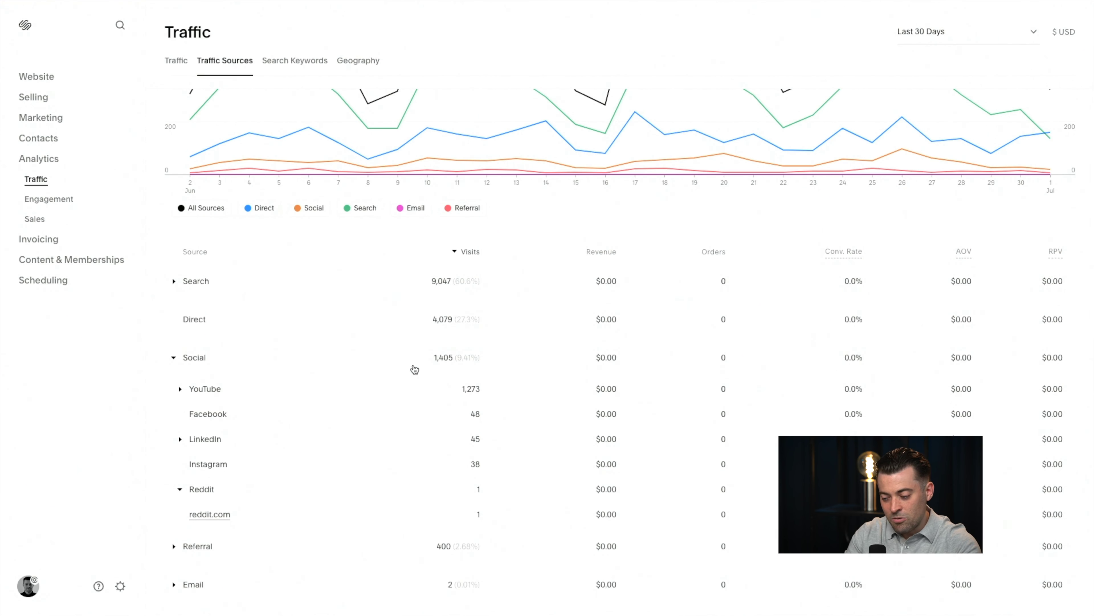
Step: List Google's regional domains under Search, then view Search Keywords showing 7.1K clicks
click(282, 294)
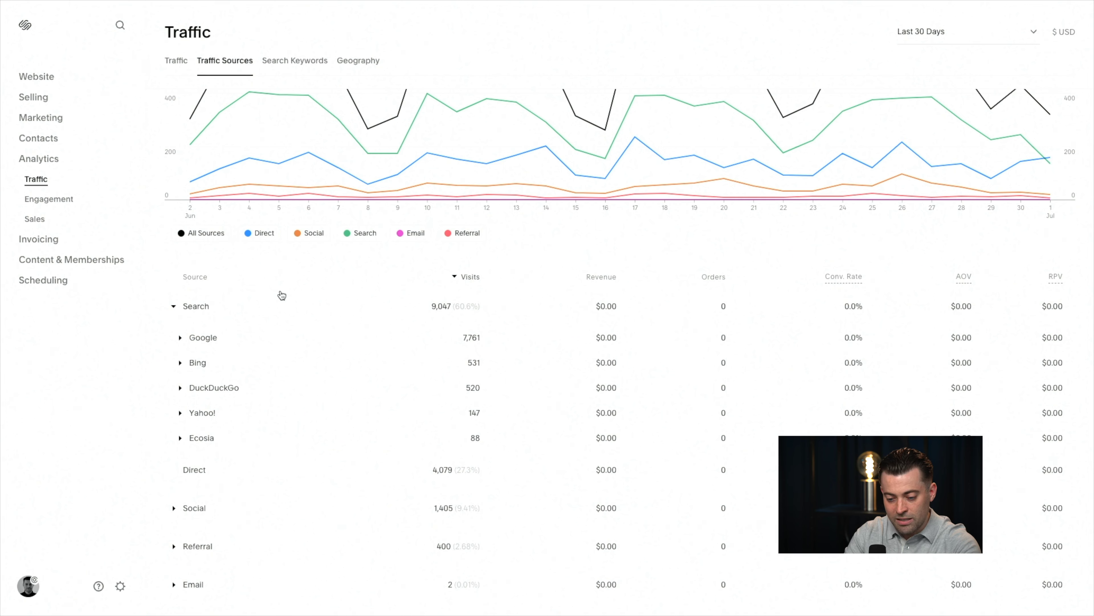
click(294, 342)
scroll(356, 413, down, 10)
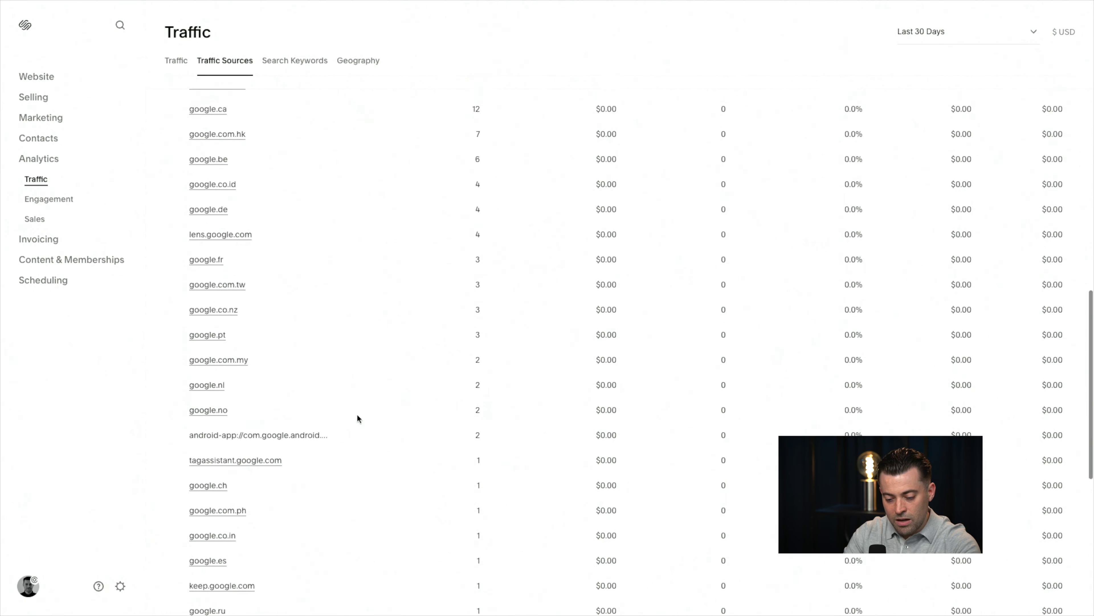
scroll(262, 470, up, 15)
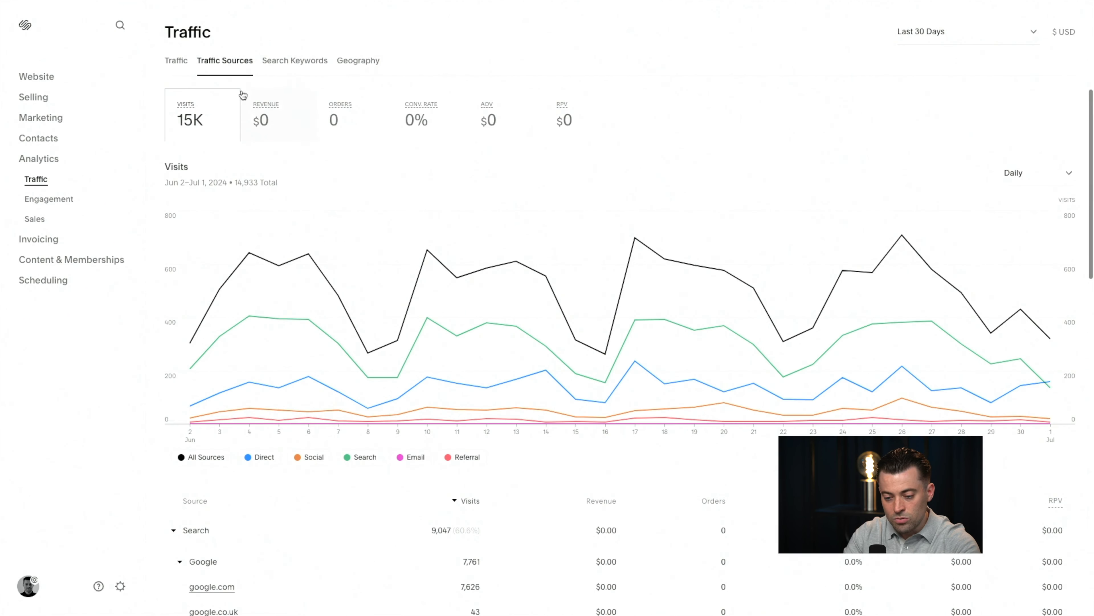
click(292, 72)
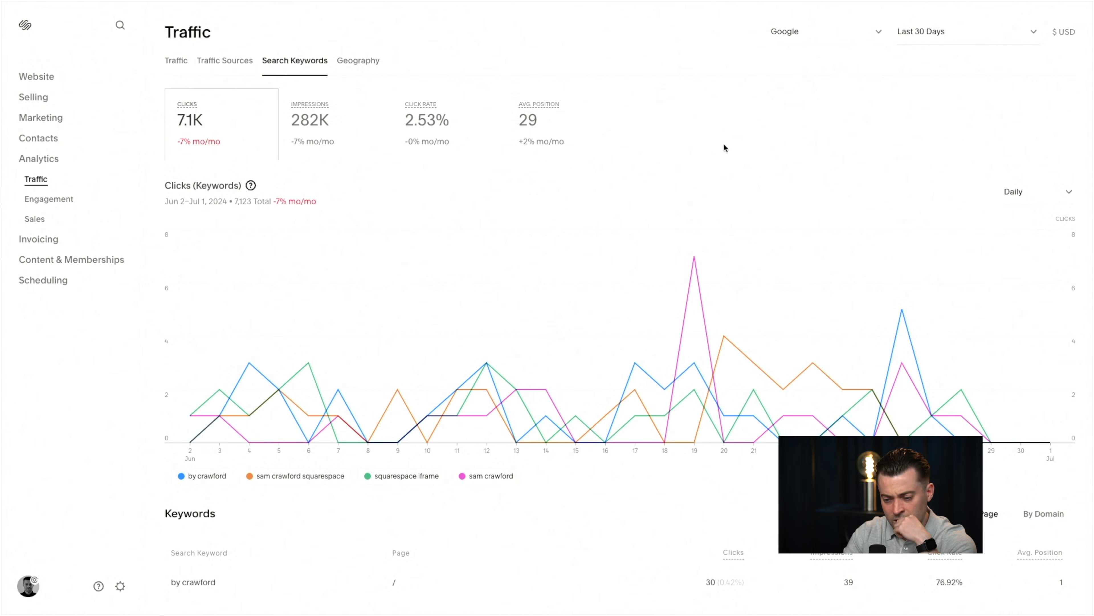
scroll(583, 240, down, 7)
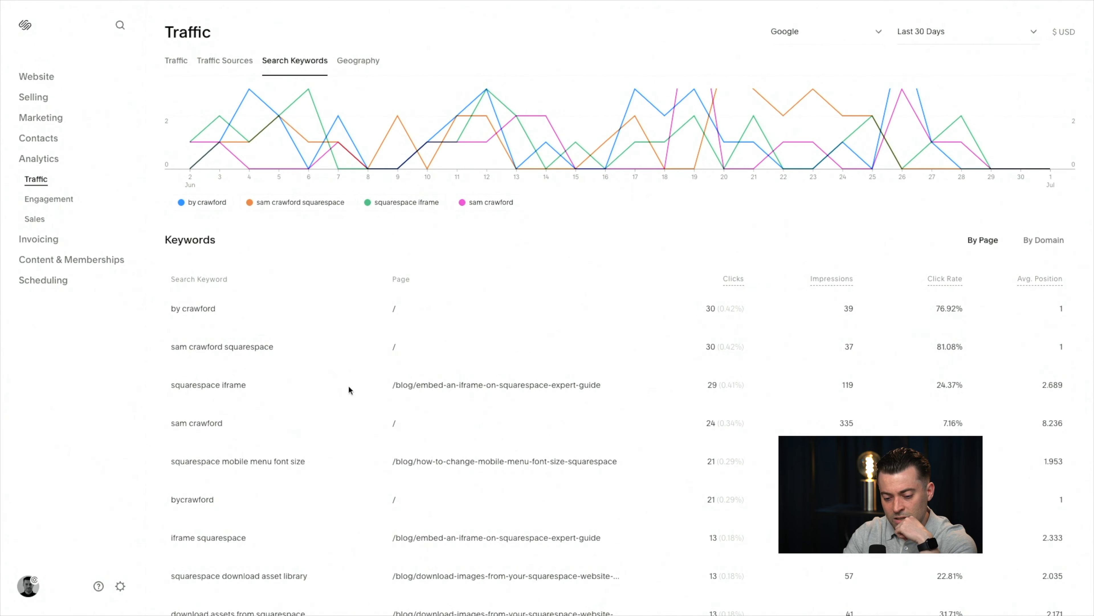
scroll(369, 484, down, 20)
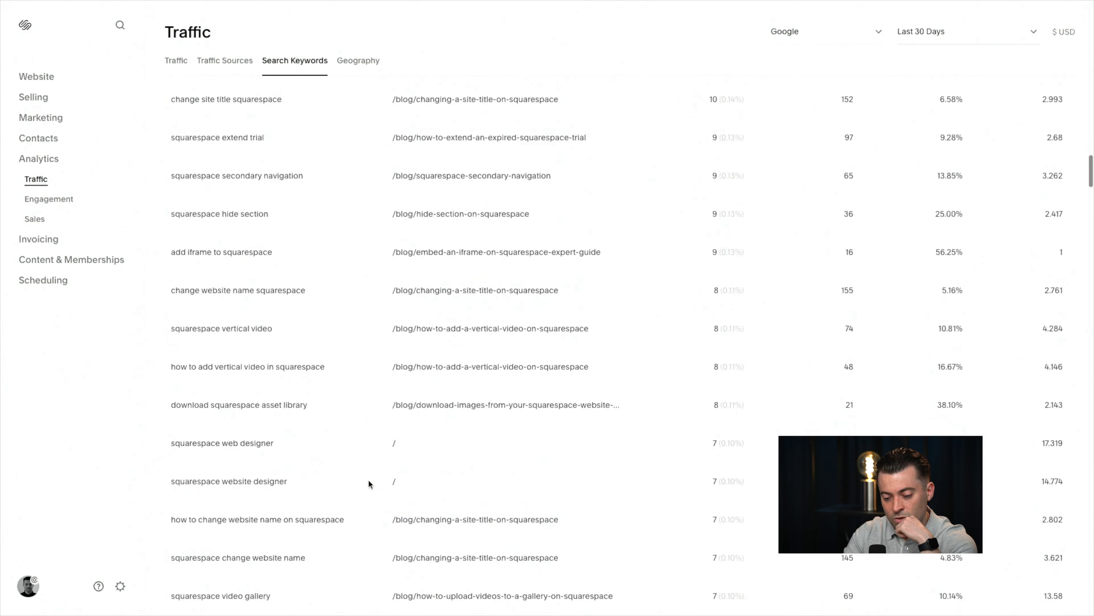
scroll(369, 483, down, 20)
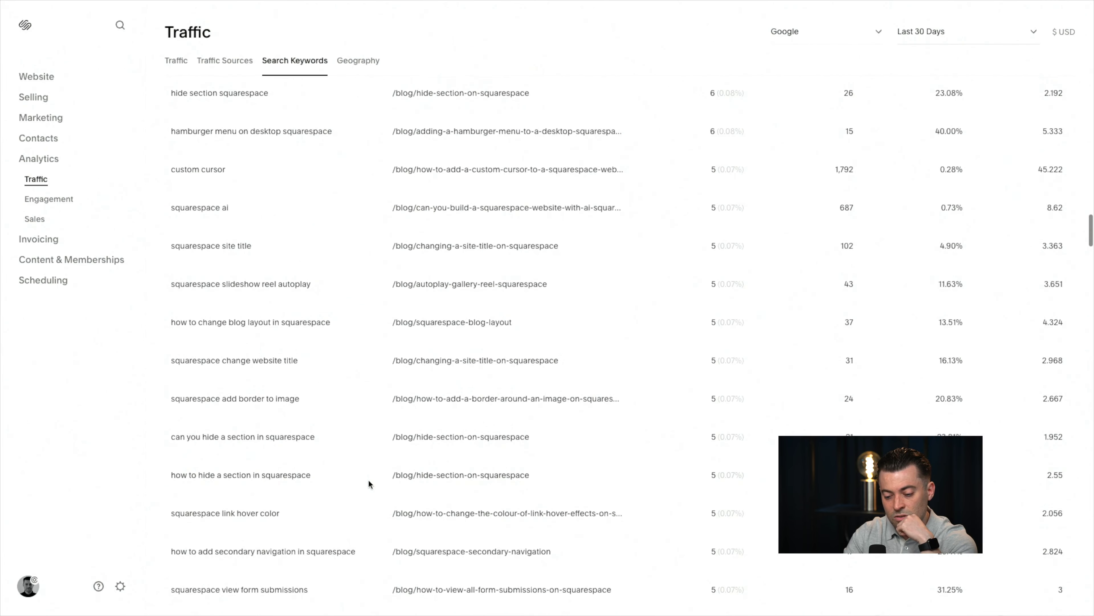
scroll(368, 484, up, 20)
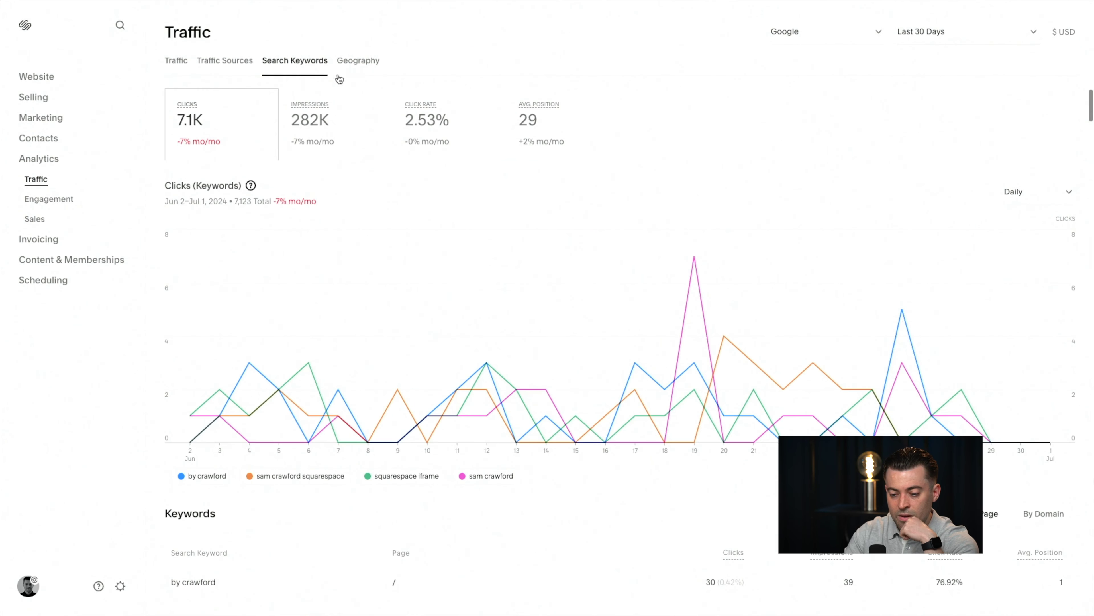
Step: Drill from country visits into United States, then California cities, led by Los Angeles at 193
click(347, 60)
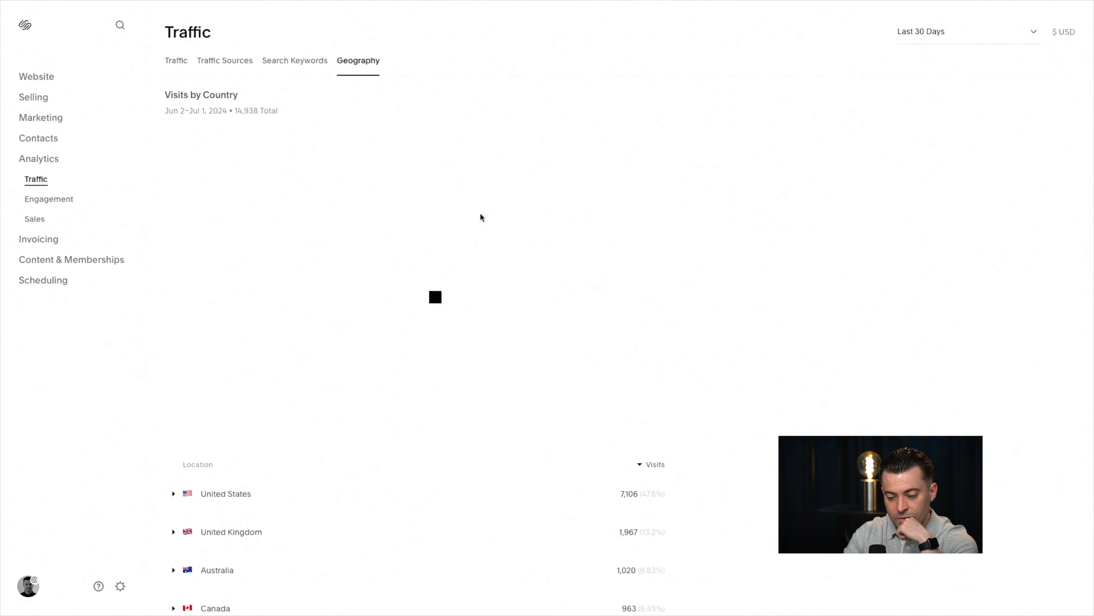
scroll(508, 298, down, 6)
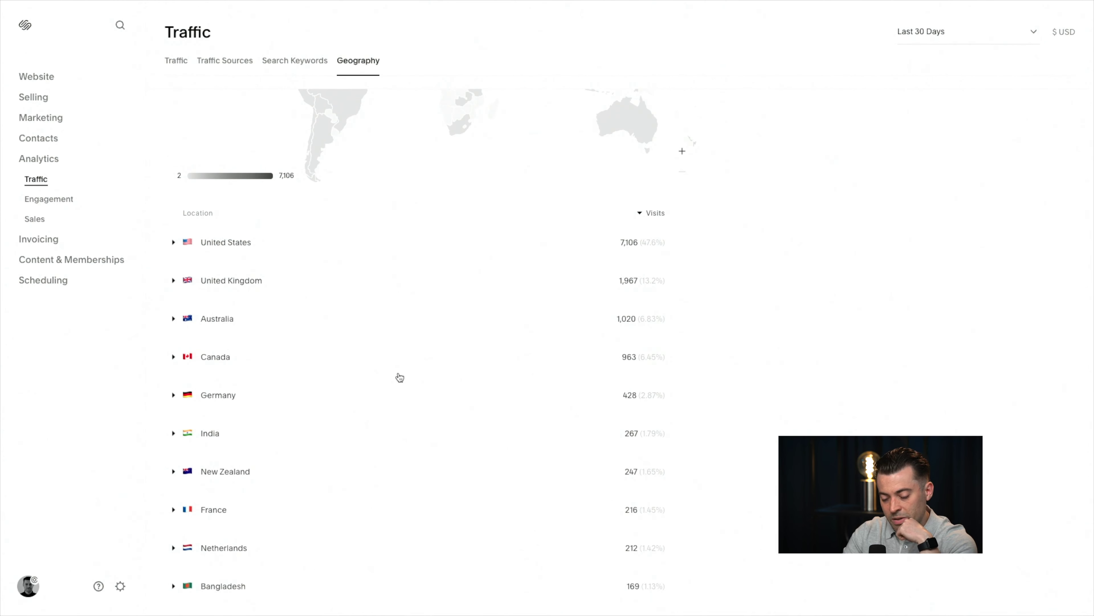
scroll(382, 290, down, 20)
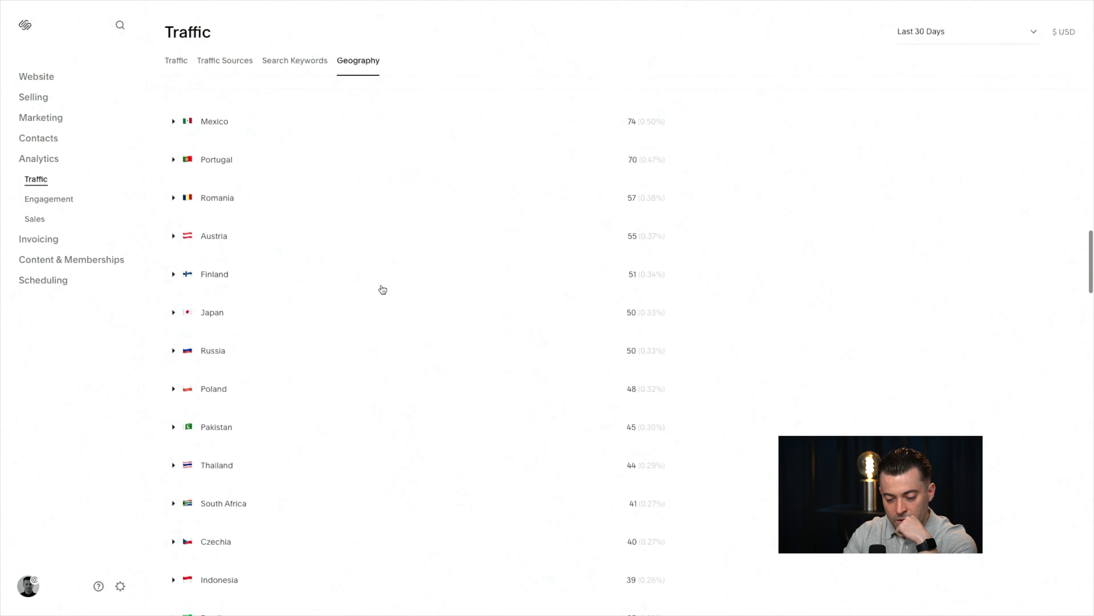
scroll(383, 289, down, 20)
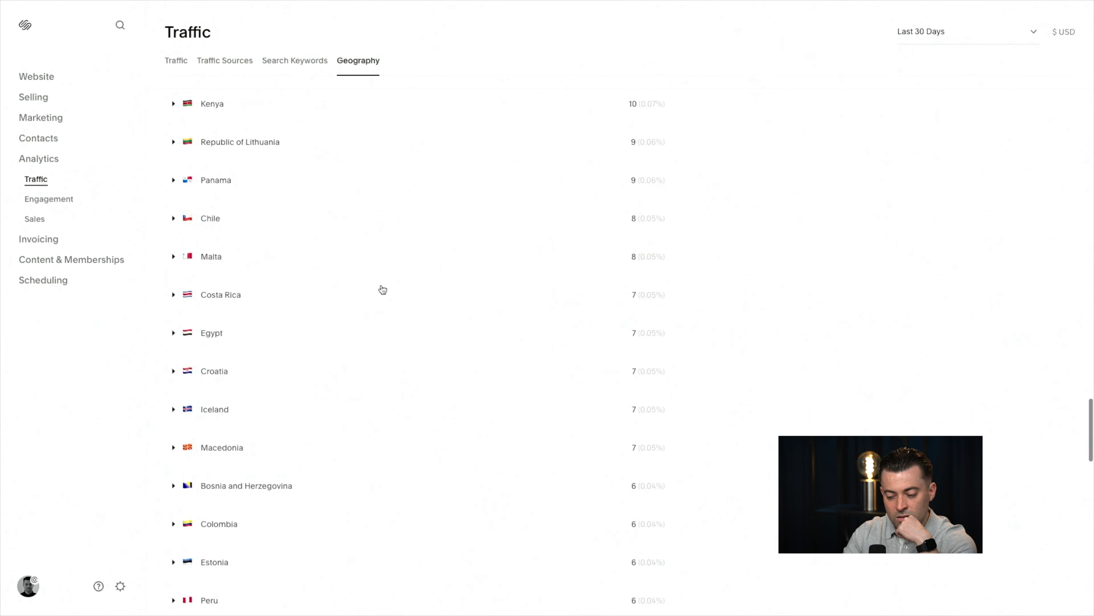
scroll(382, 289, down, 20)
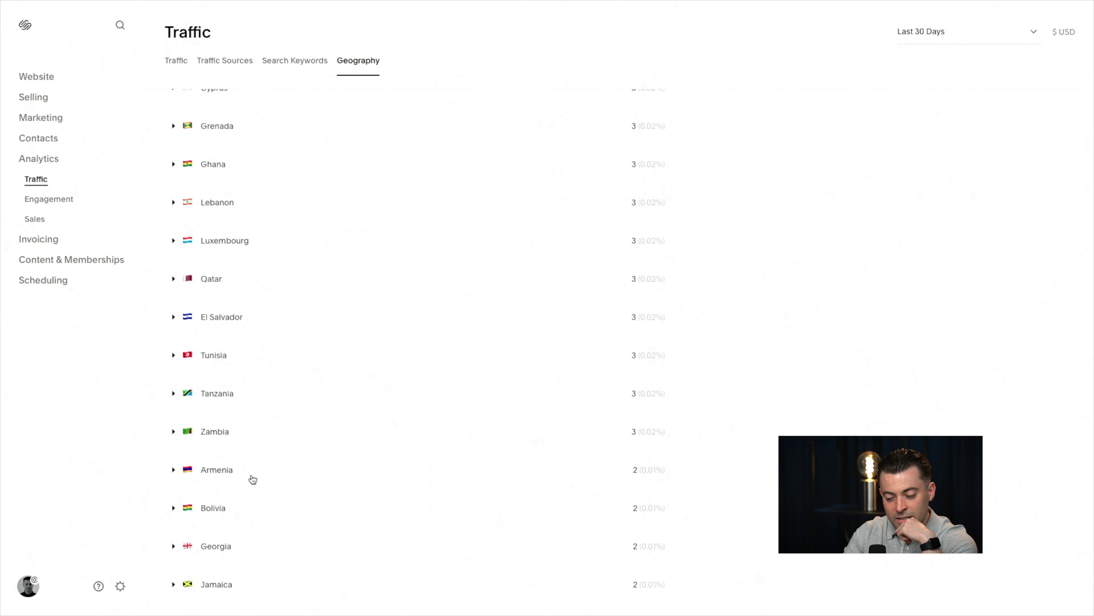
scroll(250, 384, up, 20)
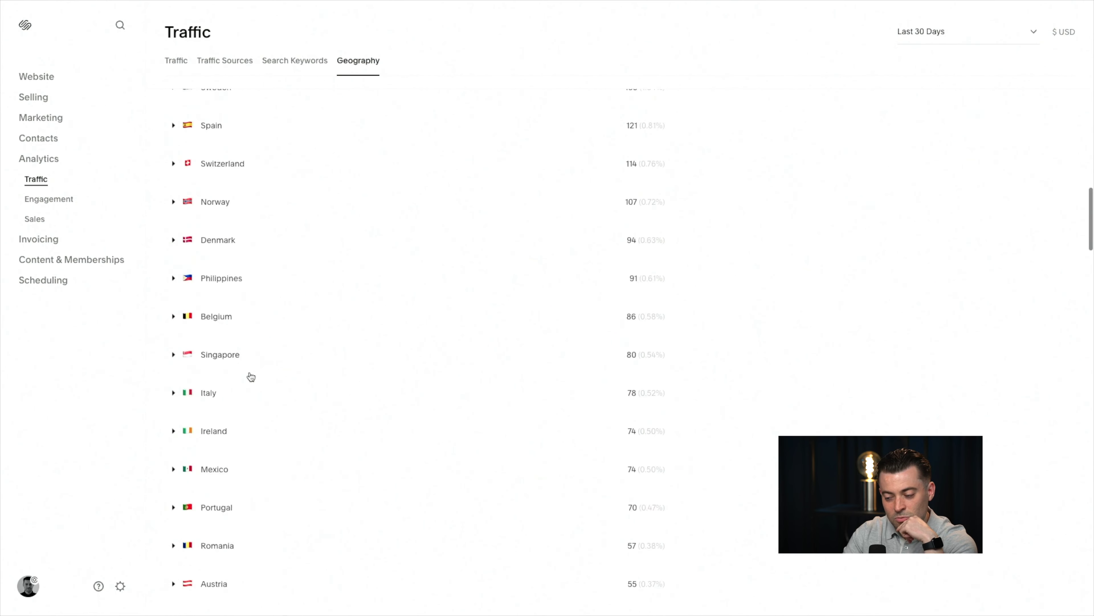
scroll(250, 377, up, 15)
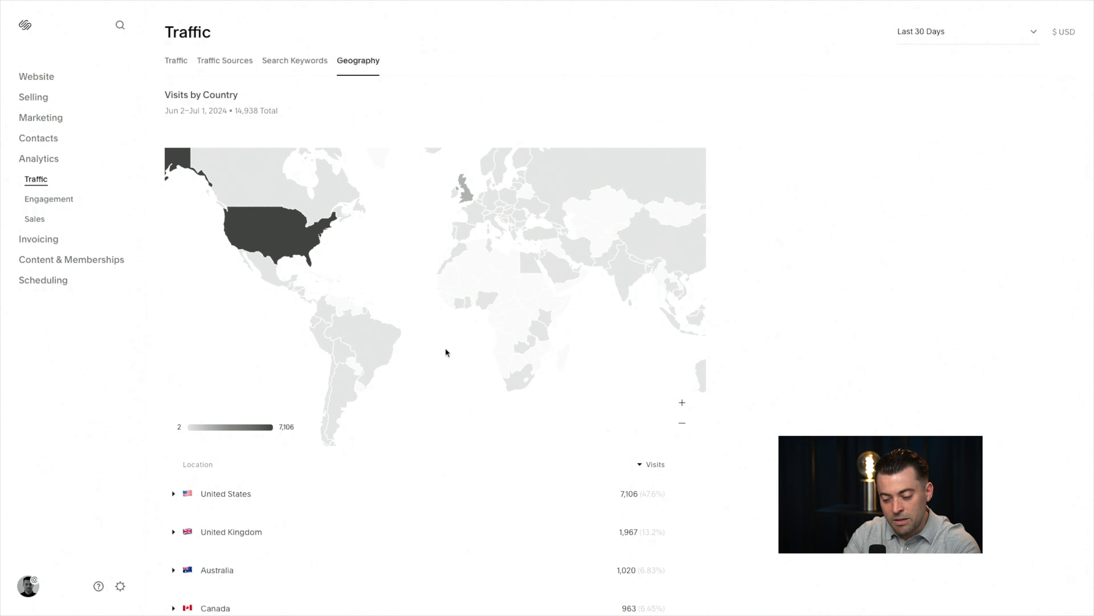
scroll(935, 345, down, 5)
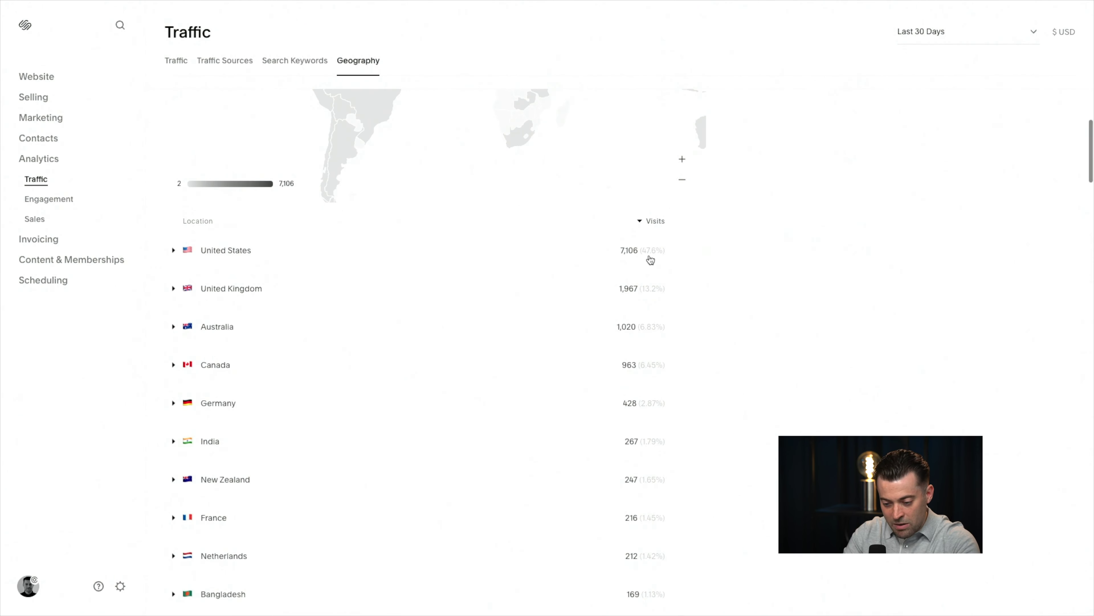
click(425, 257)
click(315, 288)
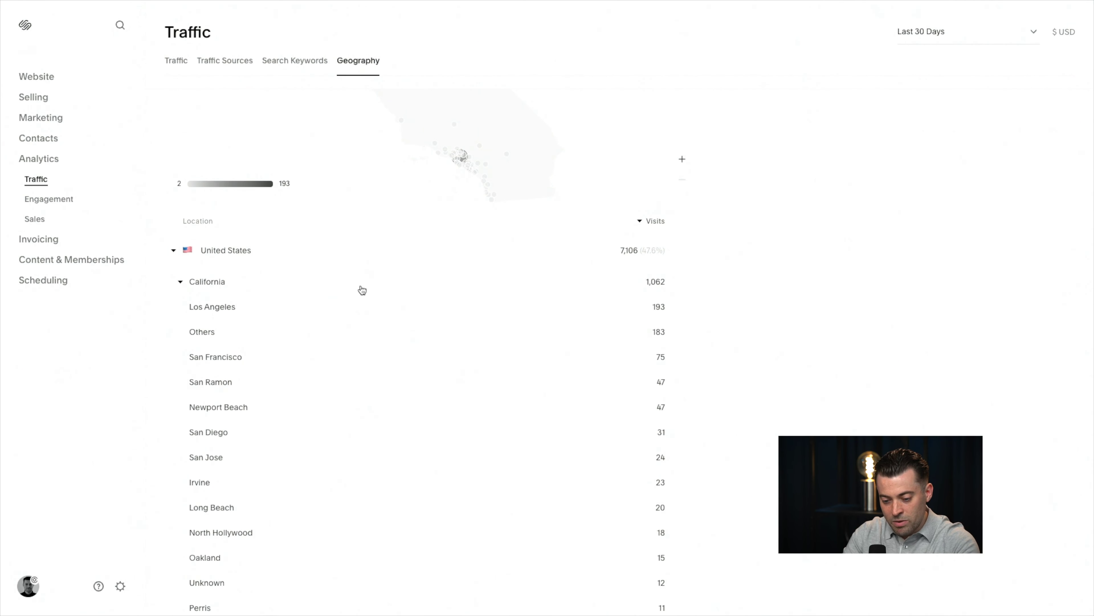
scroll(463, 364, down, 10)
scroll(463, 364, up, 15)
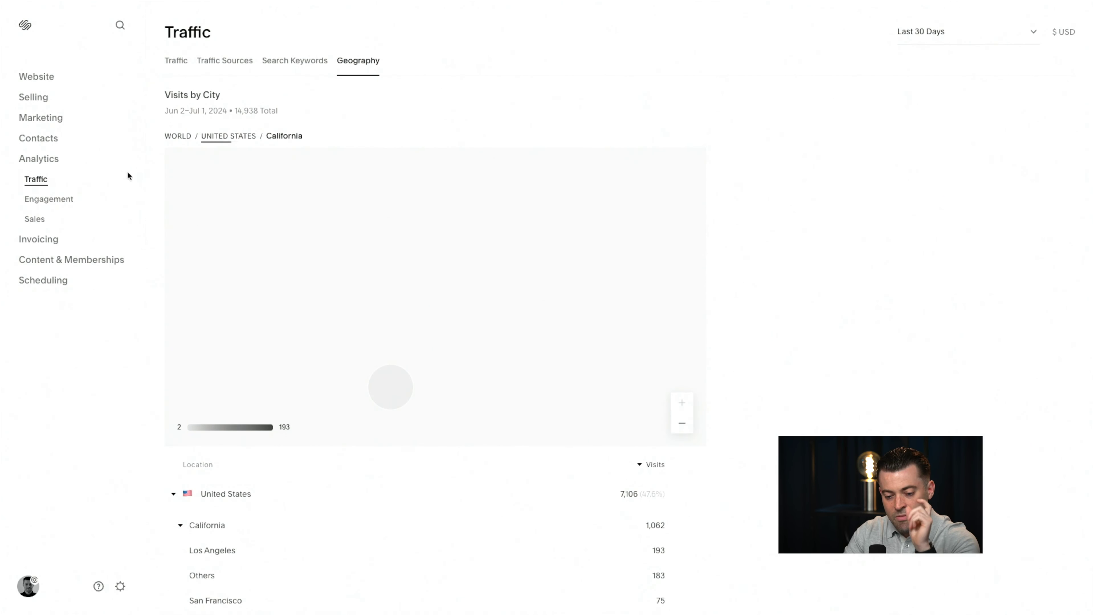
Step: Open Sales analytics and switch between the Purchase Funnel and Abandoned Cart reports
click(42, 220)
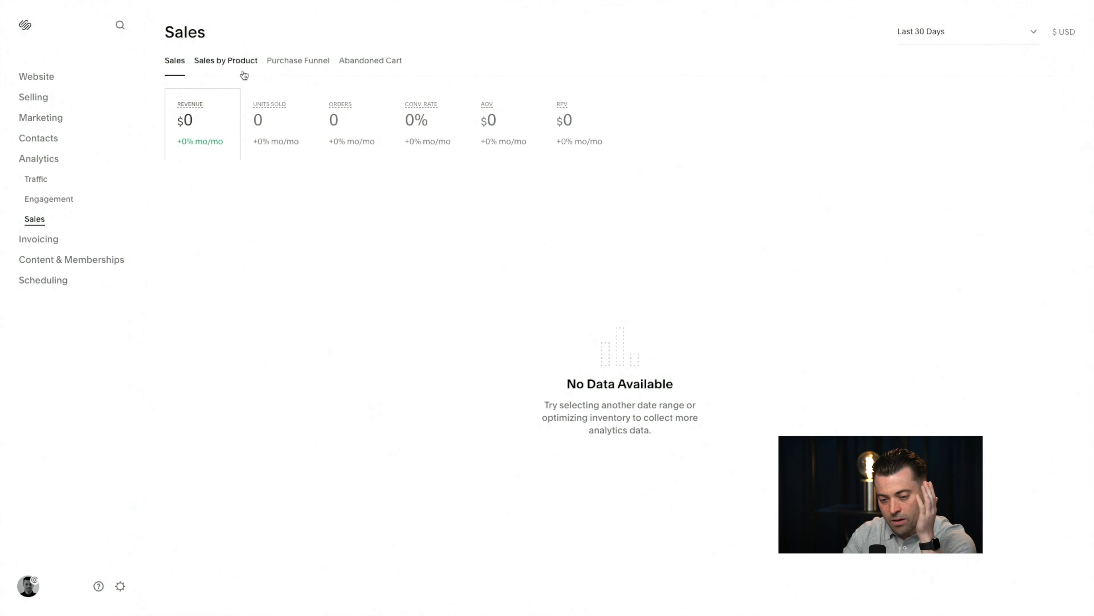
click(295, 67)
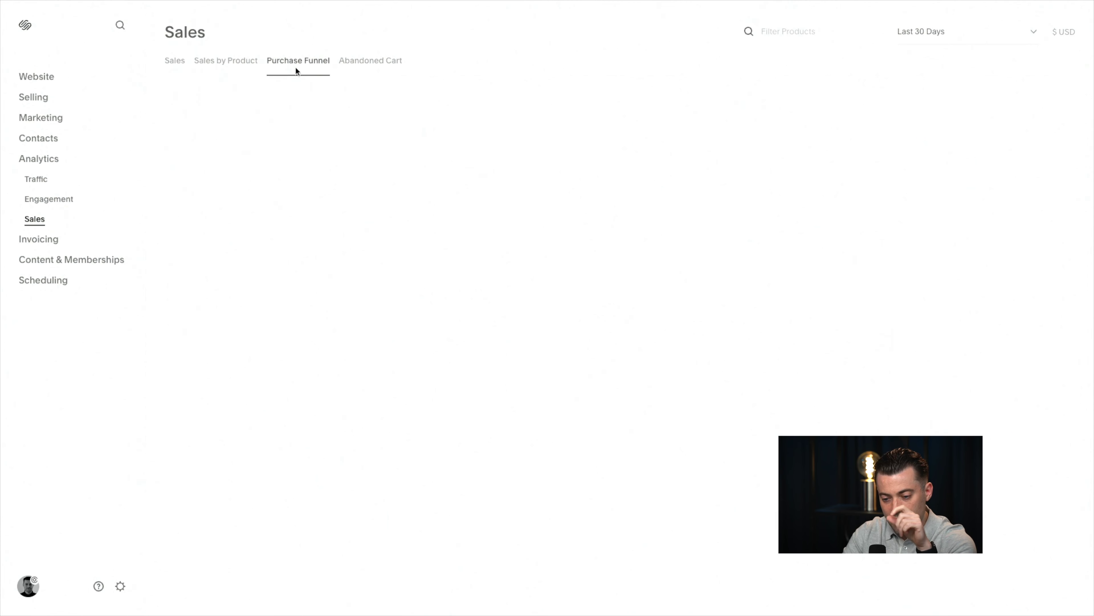
click(372, 69)
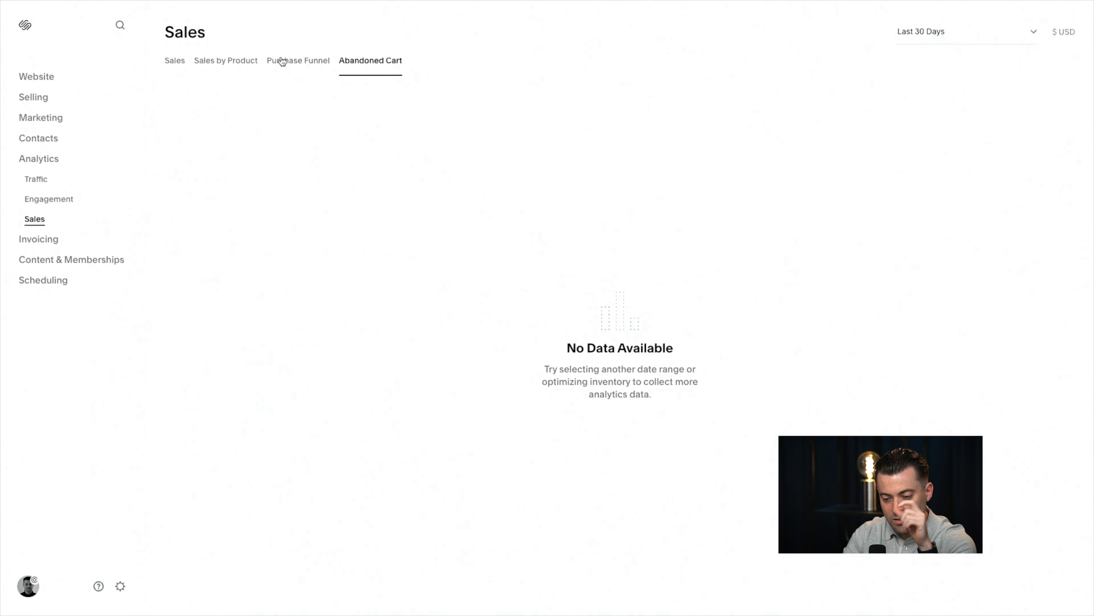
click(284, 60)
Step: Inspect the purchase funnel stages, recheck Abandoned Cart, then open Engagement's Site Content report
mouse_move(300, 193)
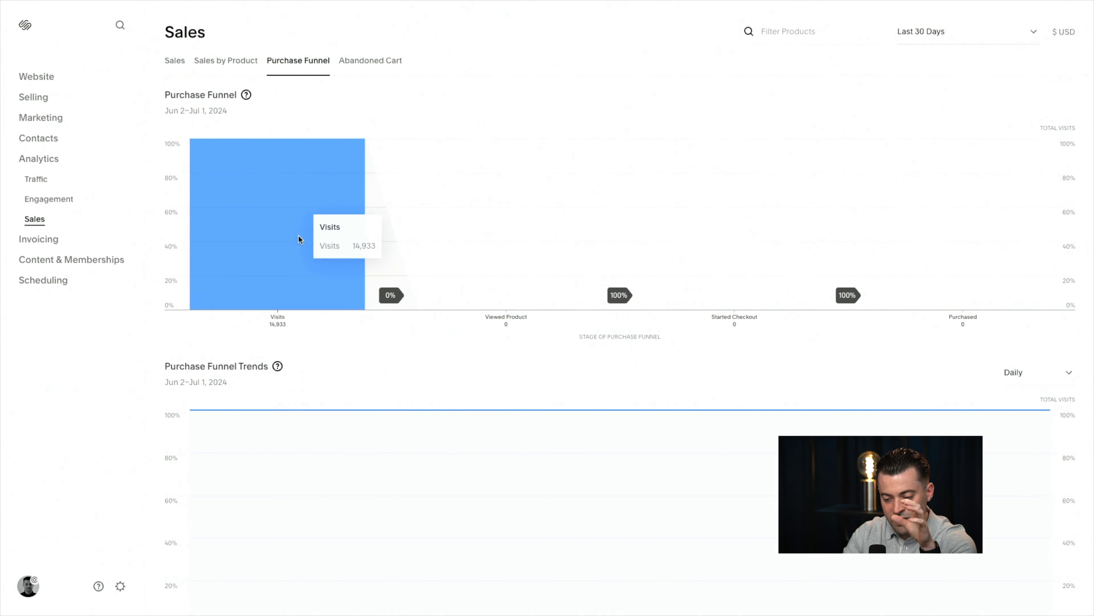
mouse_move(480, 232)
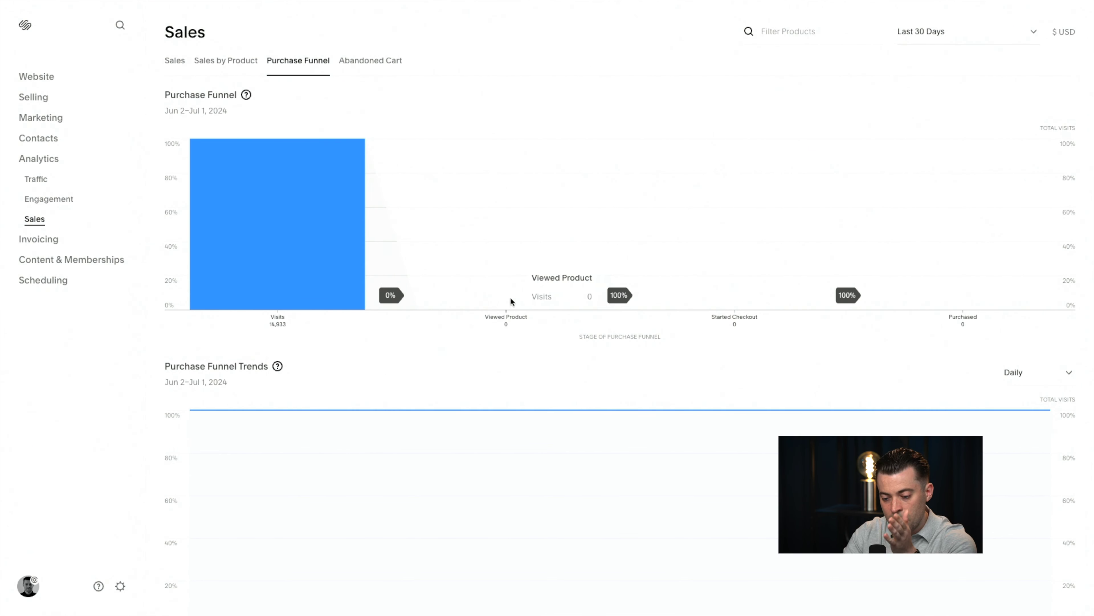
mouse_move(699, 292)
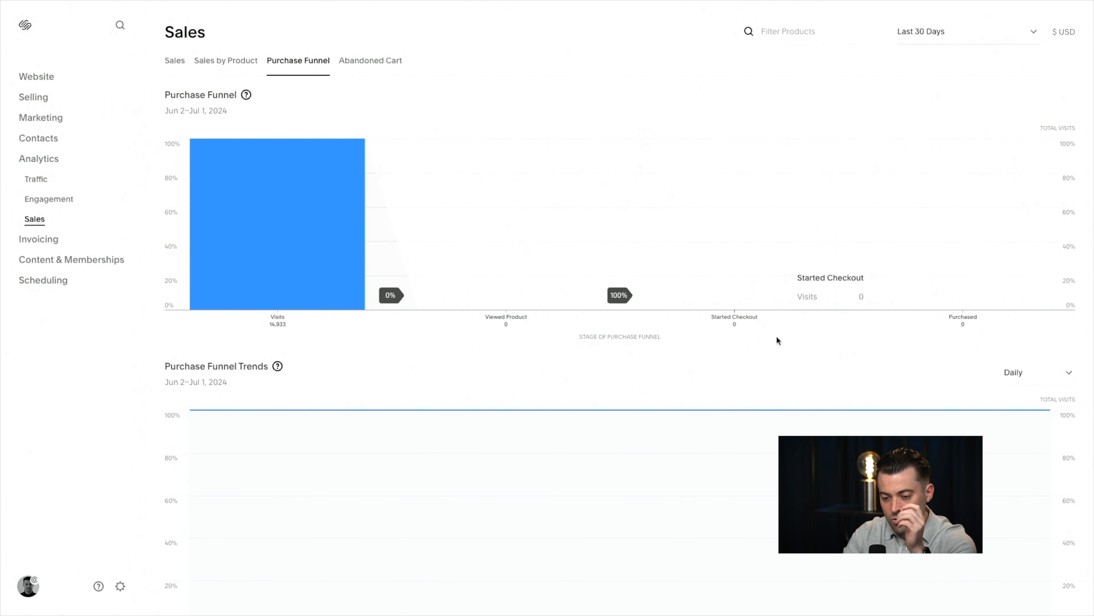
scroll(777, 340, down, 2)
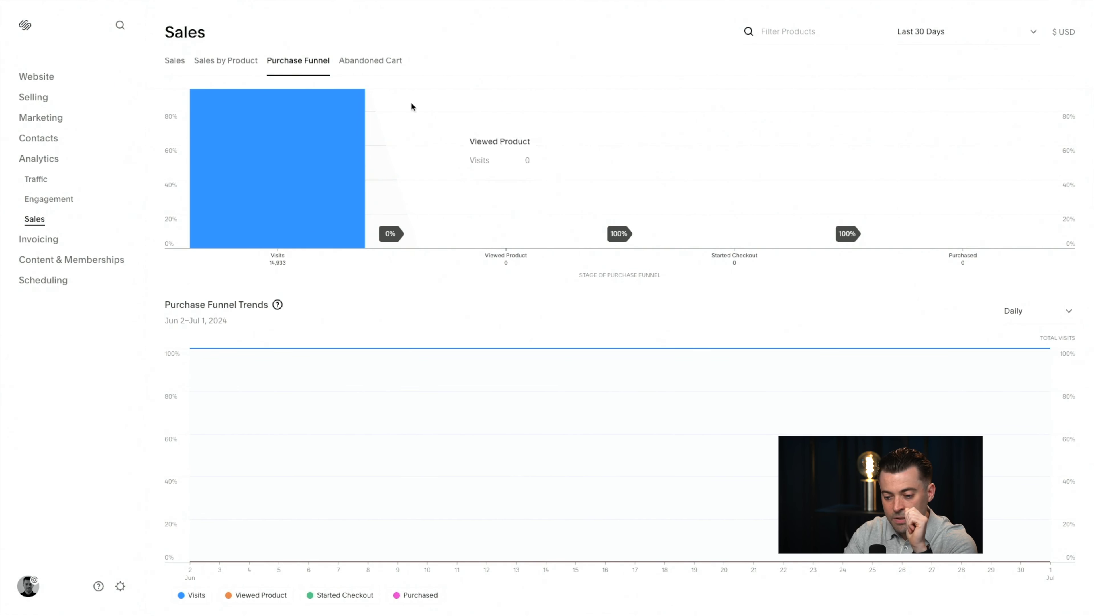
click(380, 72)
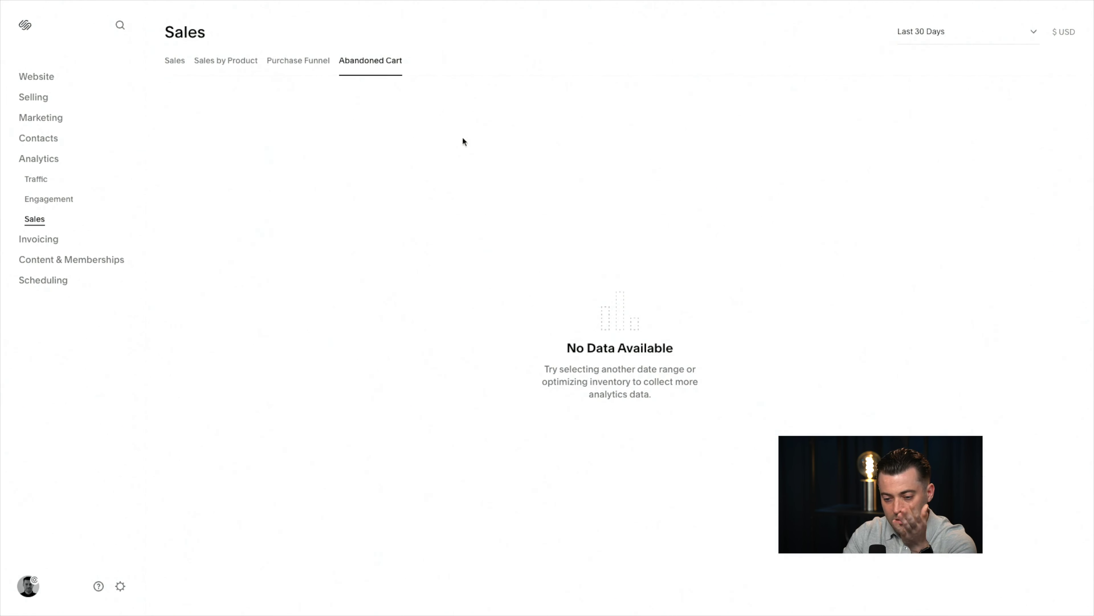
click(69, 195)
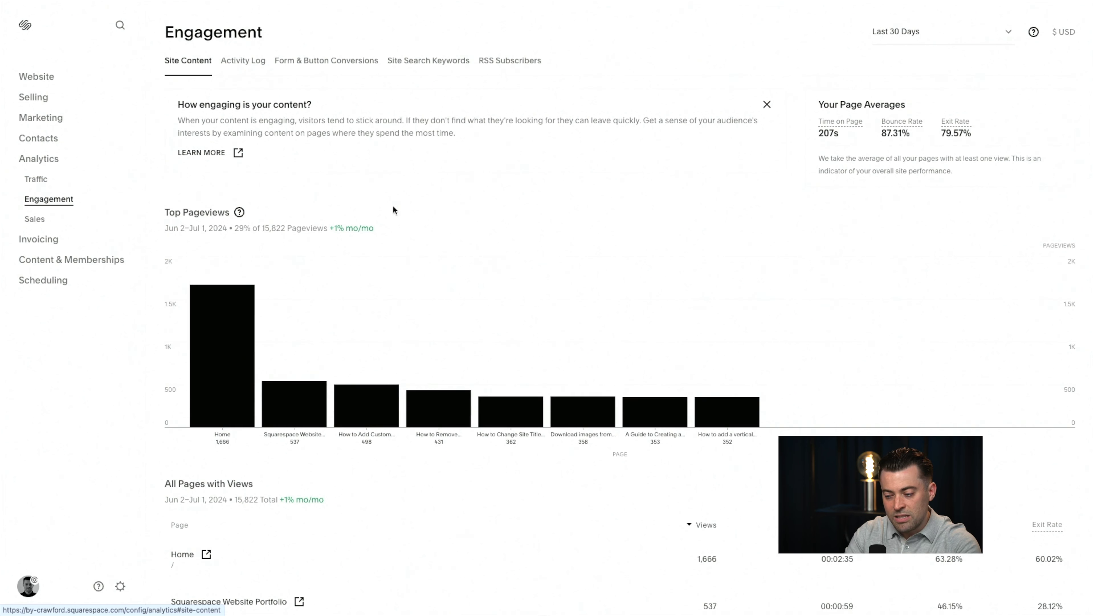
Step: View Form & Button Conversions with 30 submissions, scroll Form Details, and open the date-range list
scroll(560, 182, down, 3)
scroll(560, 182, up, 3)
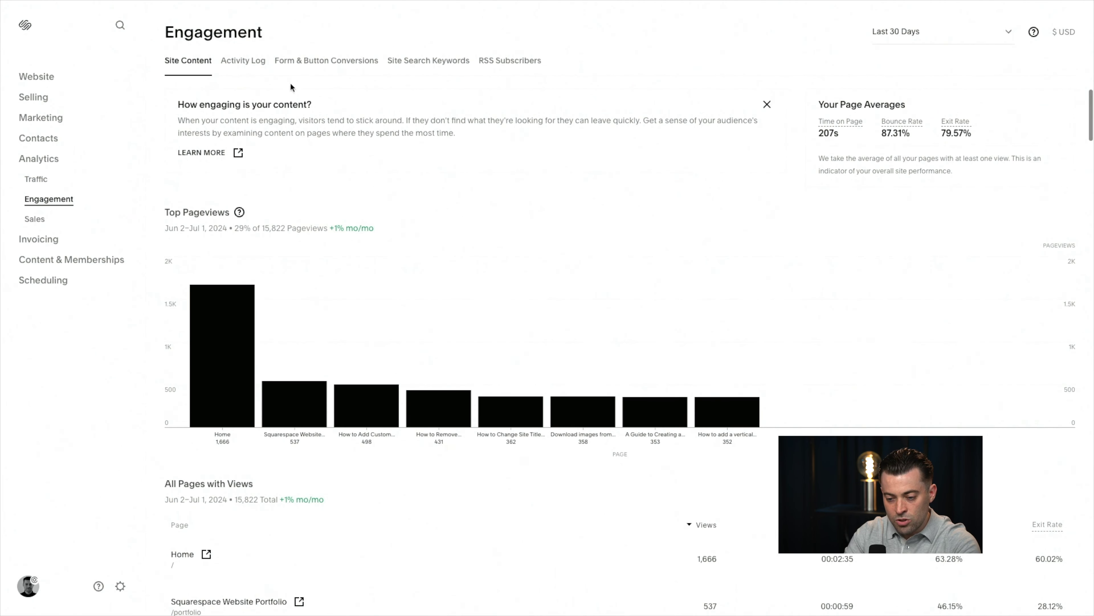
click(325, 60)
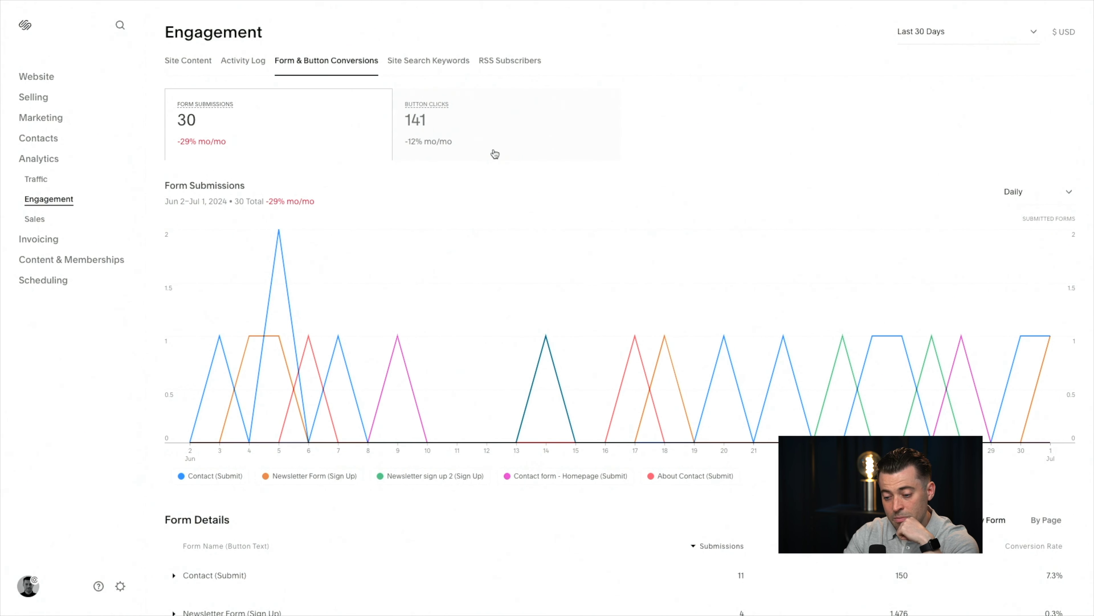
scroll(491, 154, down, 10)
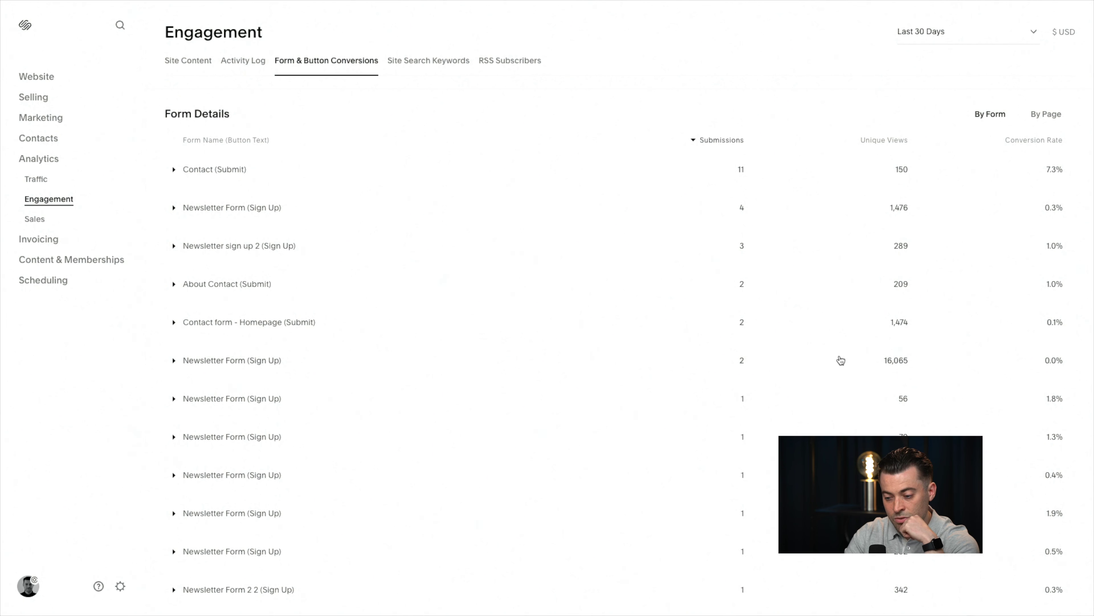
scroll(706, 375, down, 8)
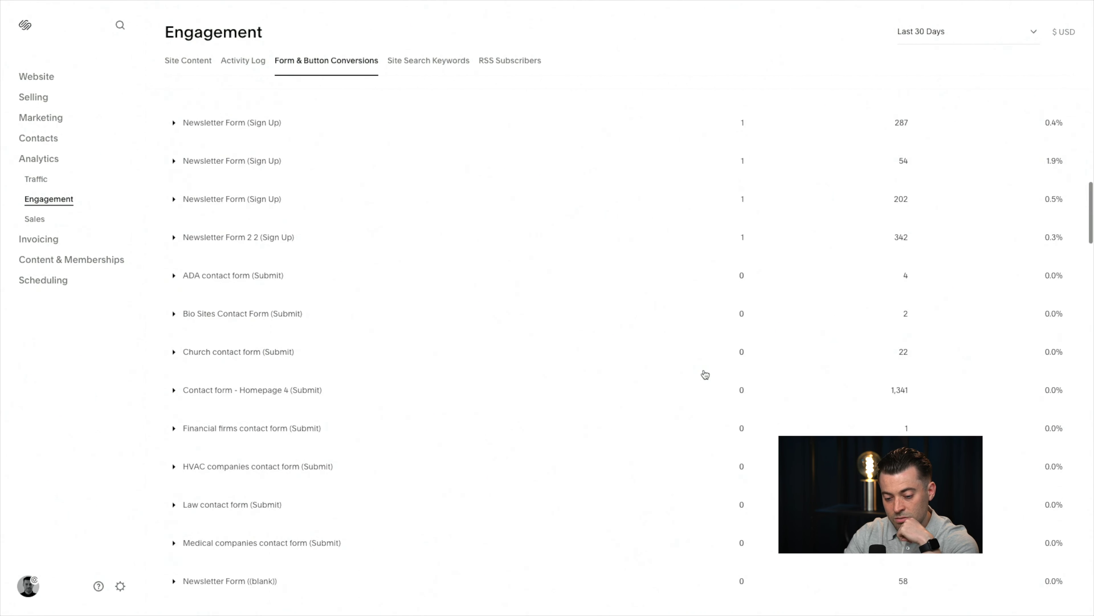
scroll(705, 374, down, 20)
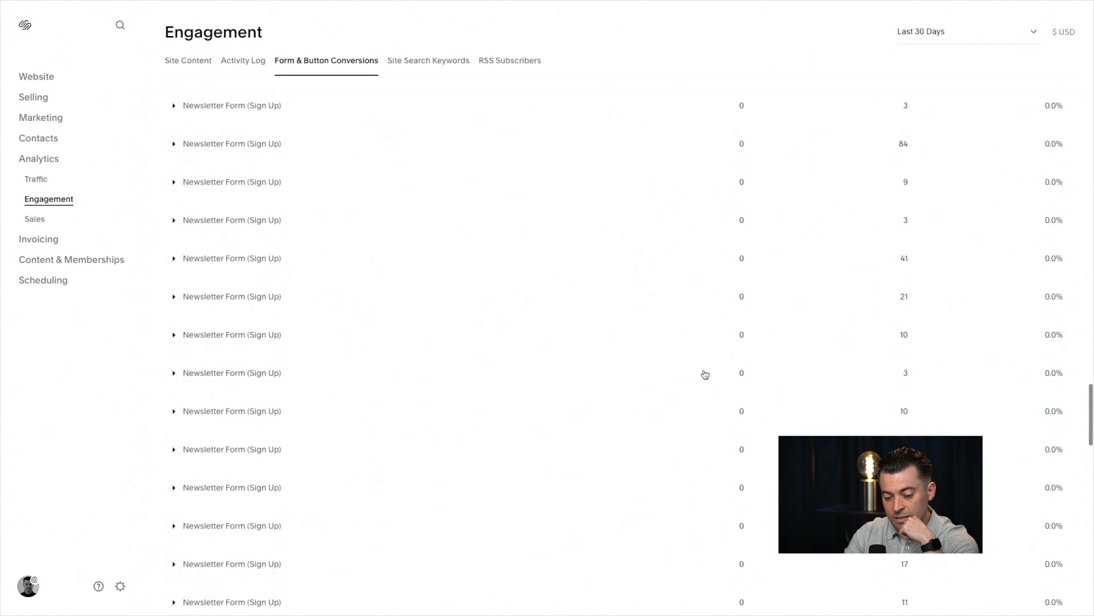
scroll(706, 374, up, 20)
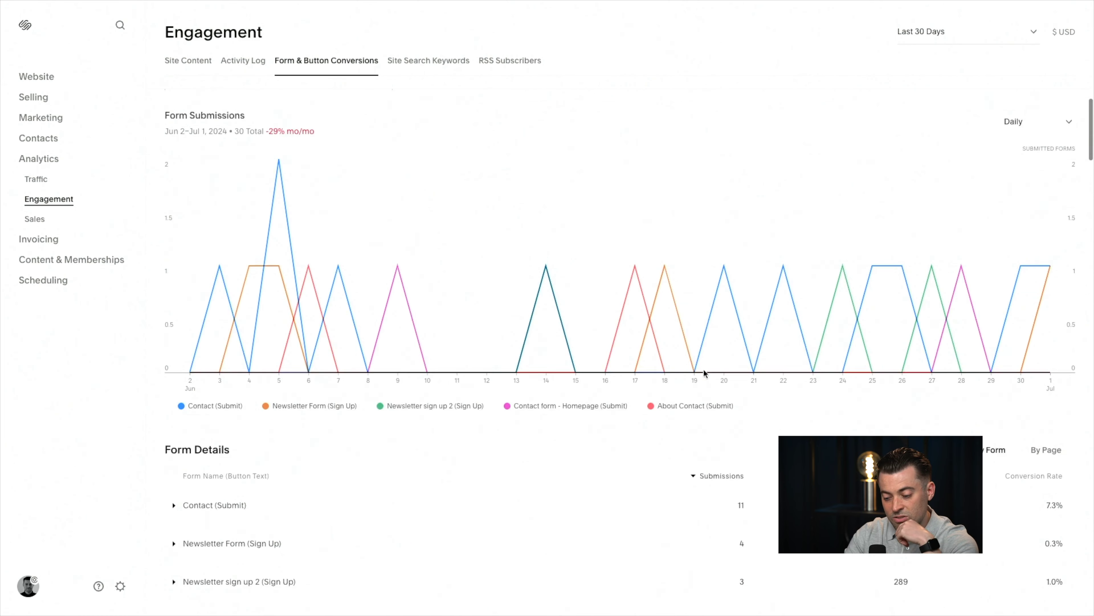
scroll(705, 371, down, 4)
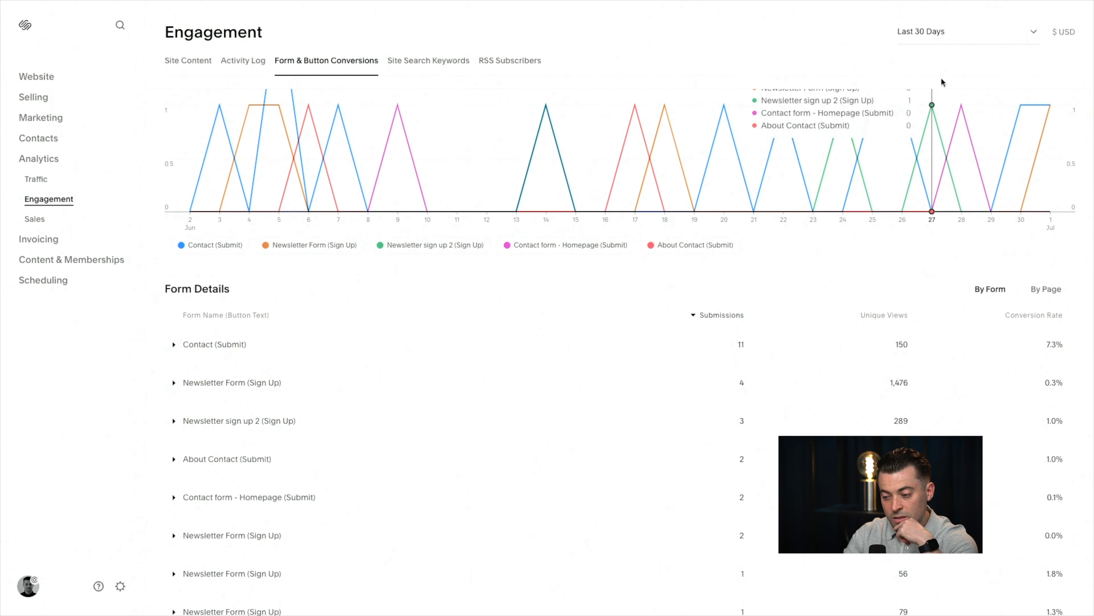
click(963, 38)
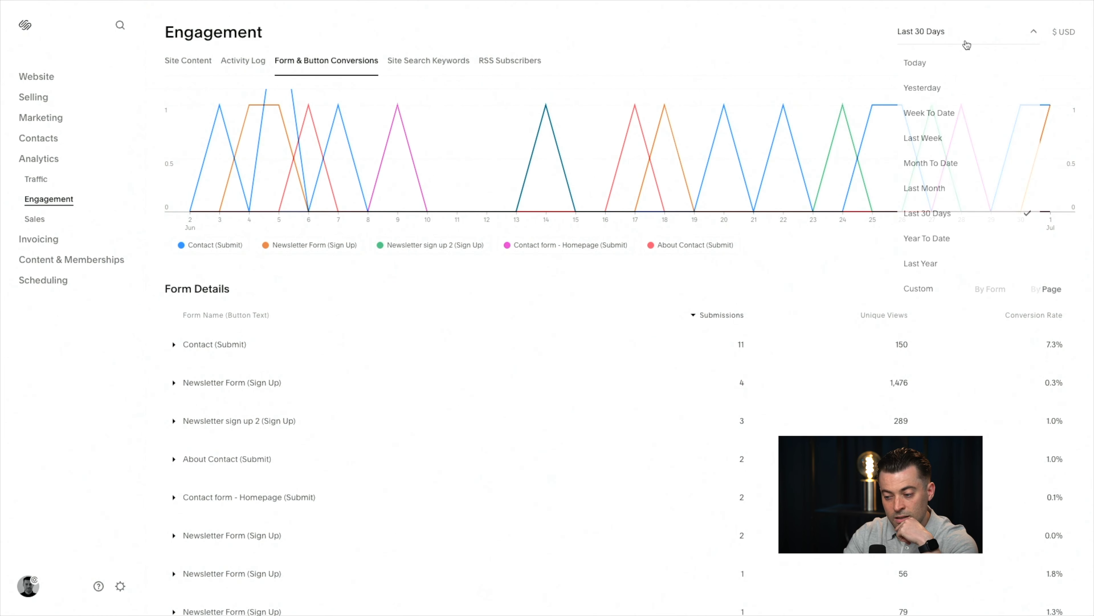
click(947, 241)
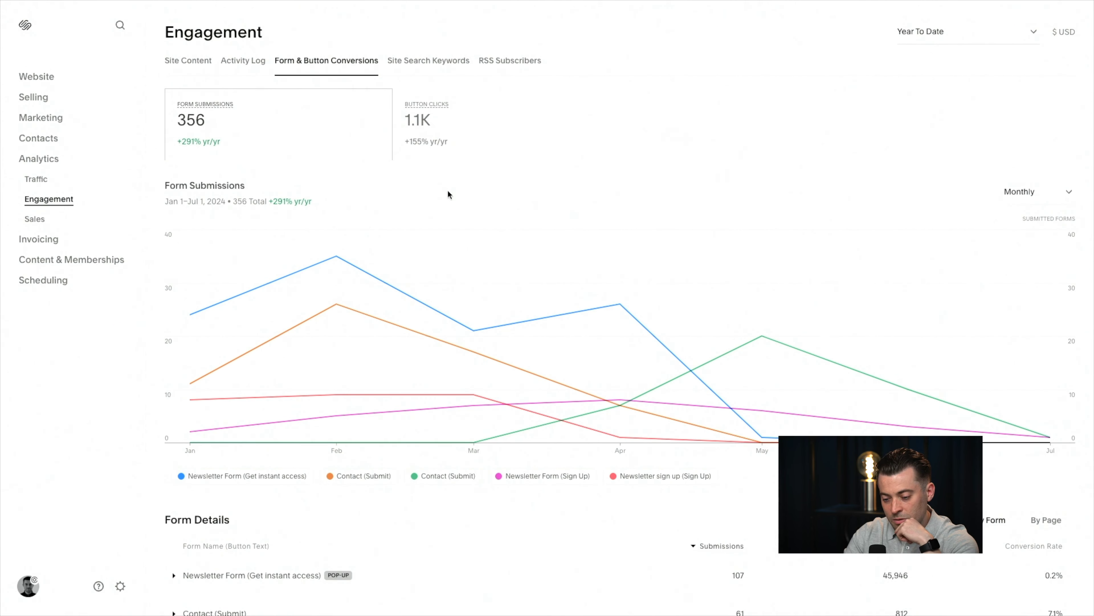
scroll(448, 194, down, 10)
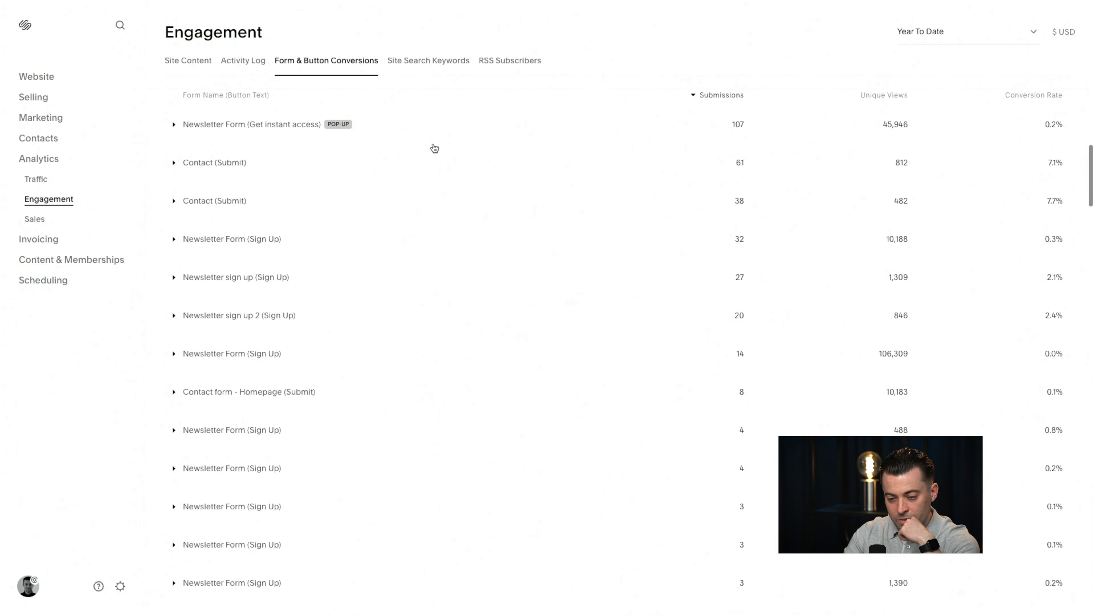
scroll(414, 149, up, 1)
click(421, 146)
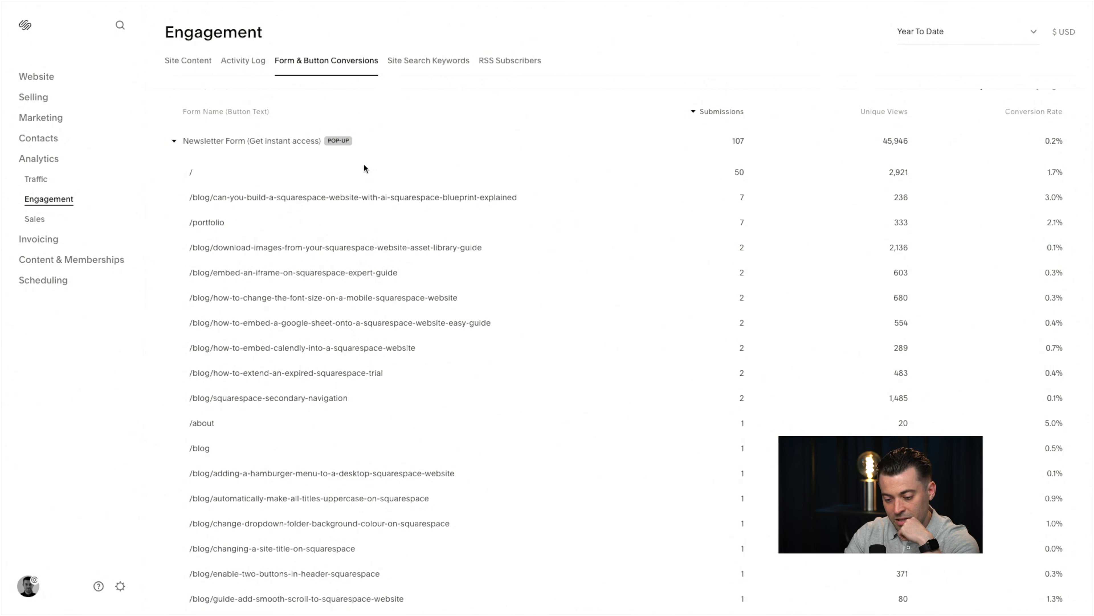
scroll(363, 164, down, 4)
scroll(327, 139, up, 2)
scroll(326, 137, up, 1)
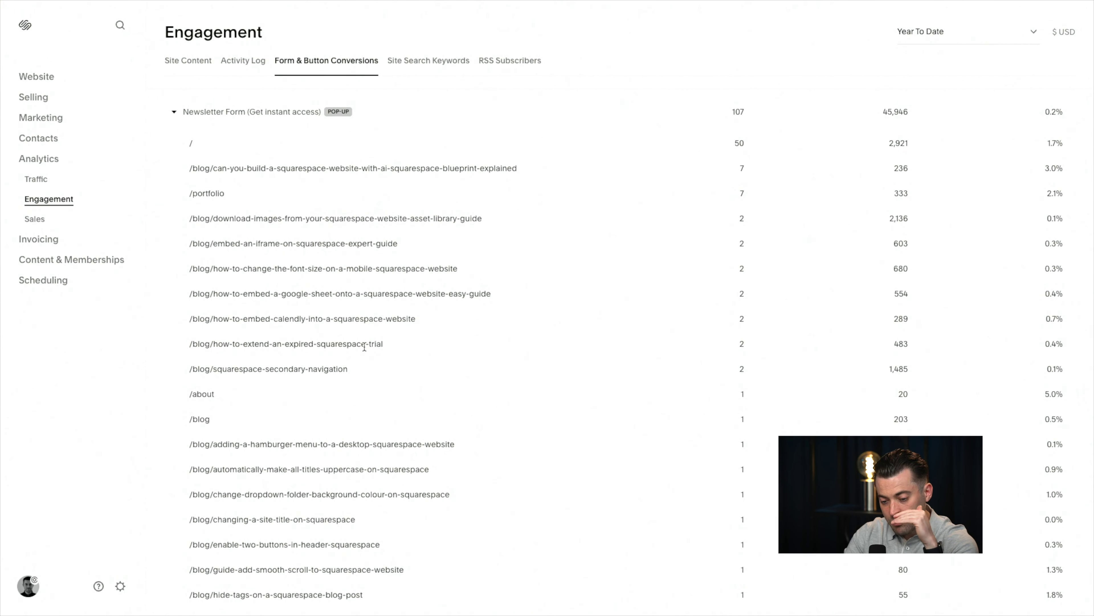
scroll(784, 220, up, 3)
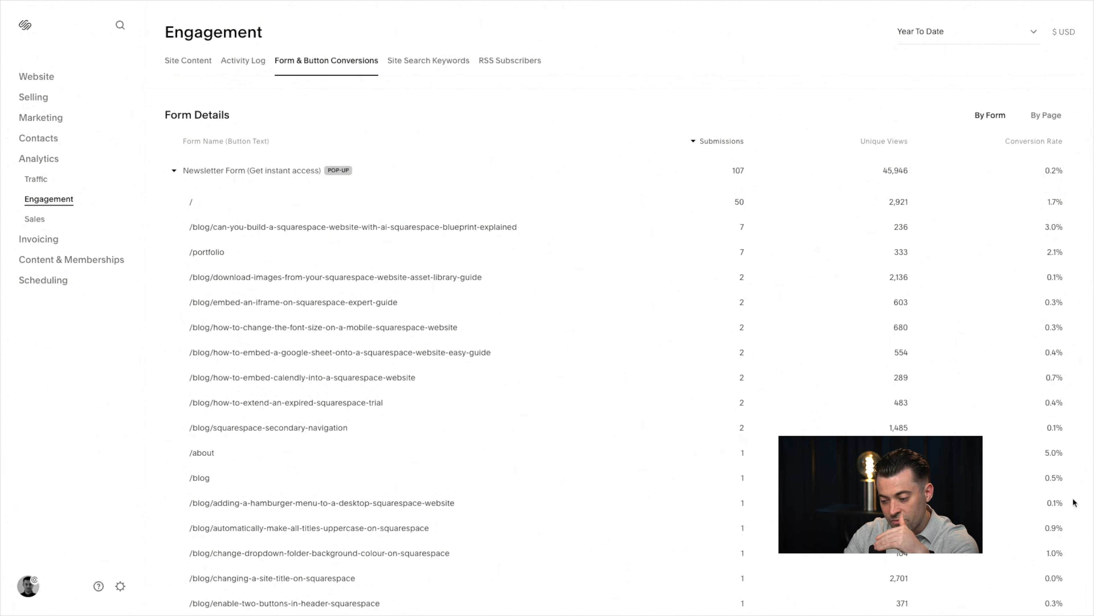
scroll(1055, 518, down, 10)
scroll(1055, 522, down, 7)
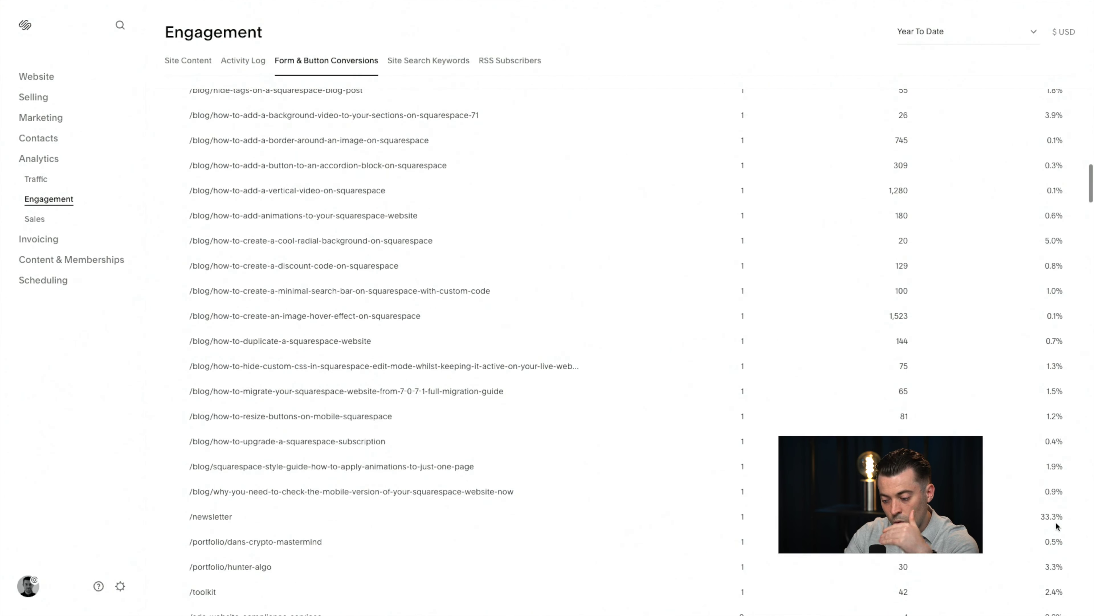
scroll(1055, 522, down, 9)
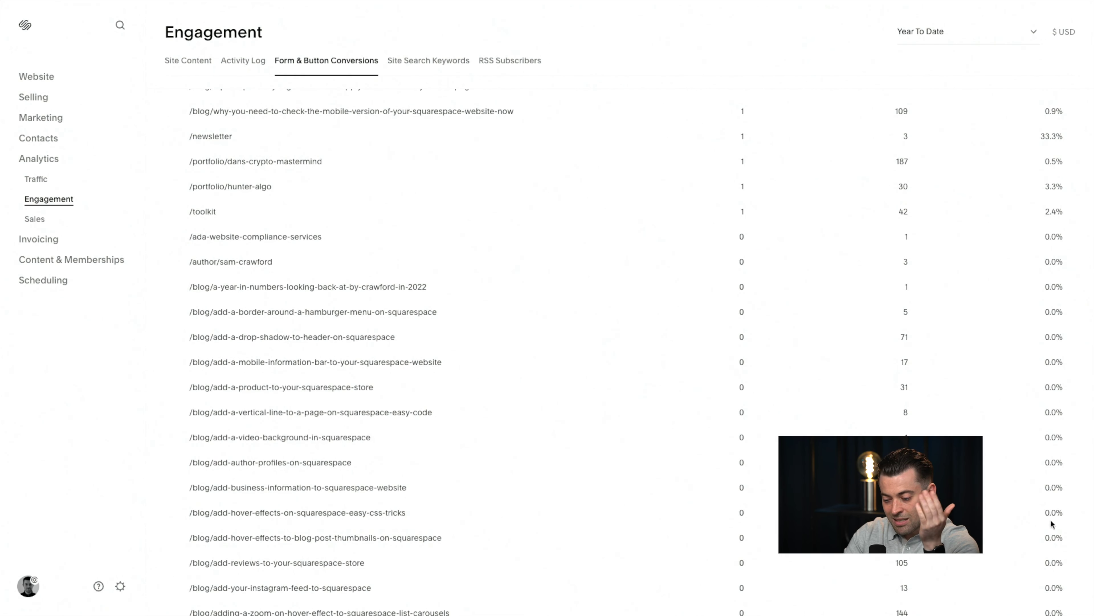
scroll(1054, 518, up, 16)
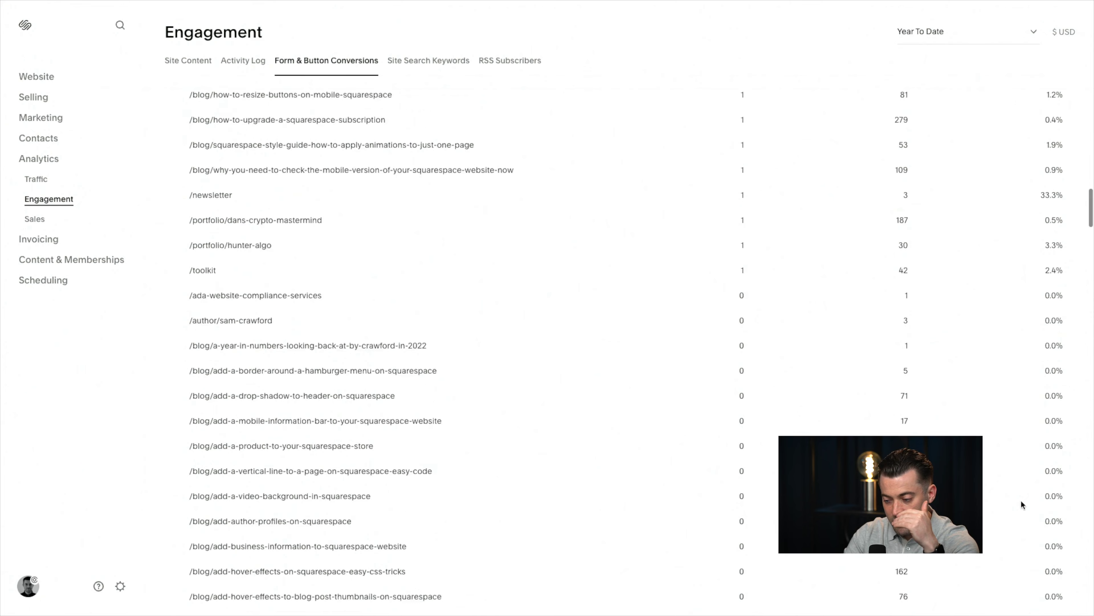
scroll(1022, 501, up, 9)
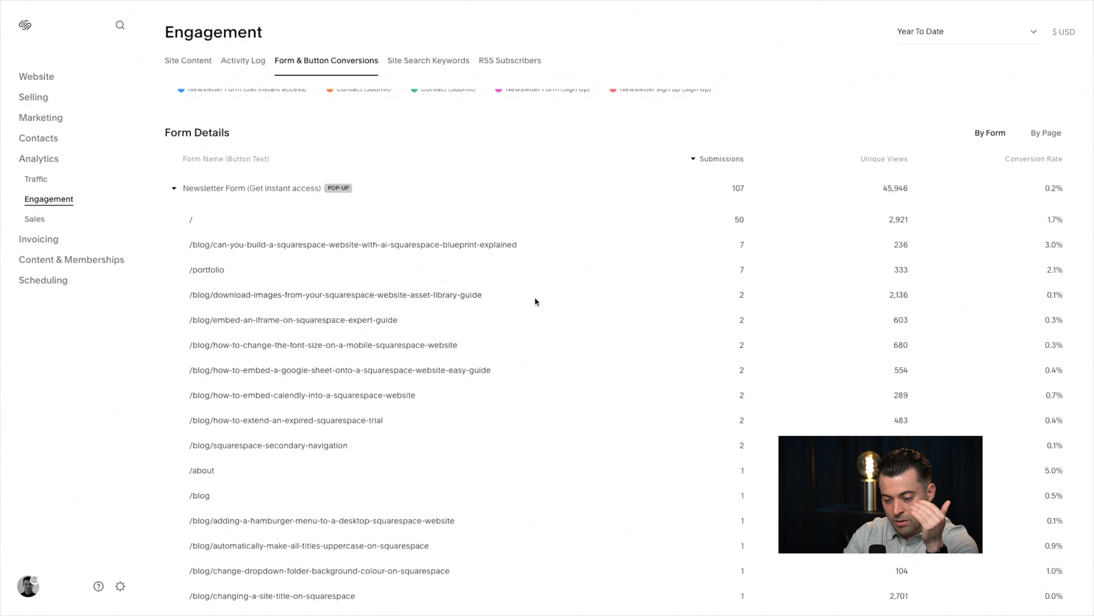
drag(481, 298, 223, 295)
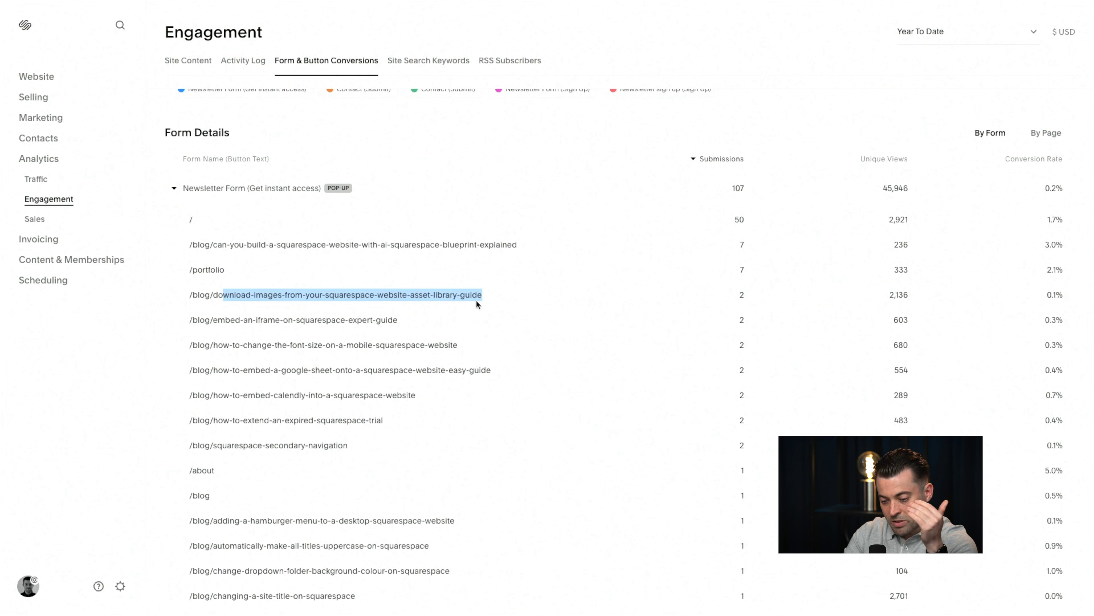
drag(754, 301, 733, 301)
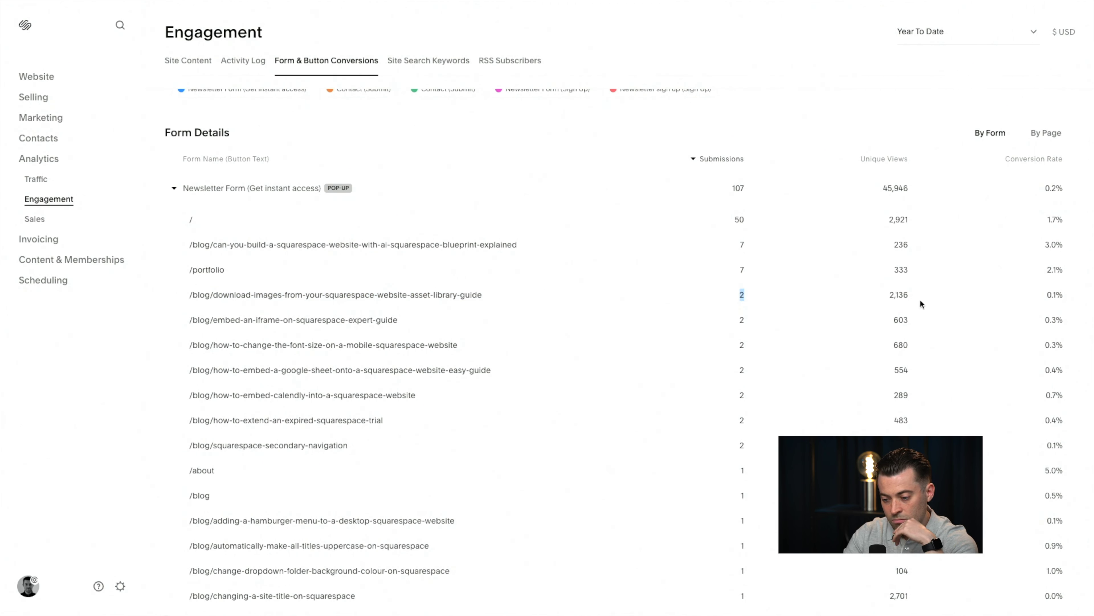
click(909, 298)
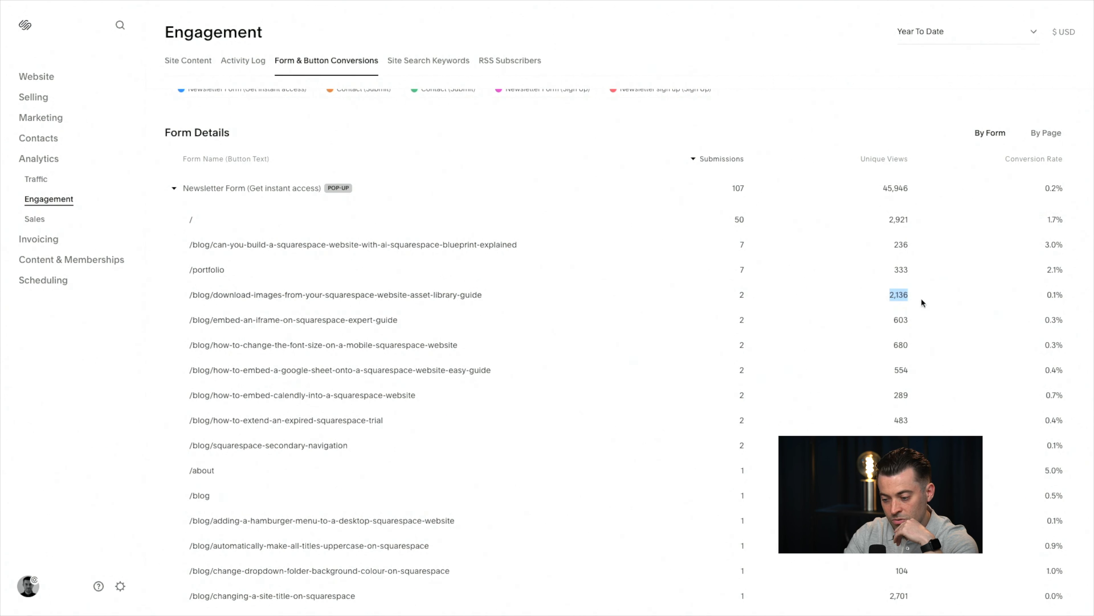
drag(1045, 295, 1062, 295)
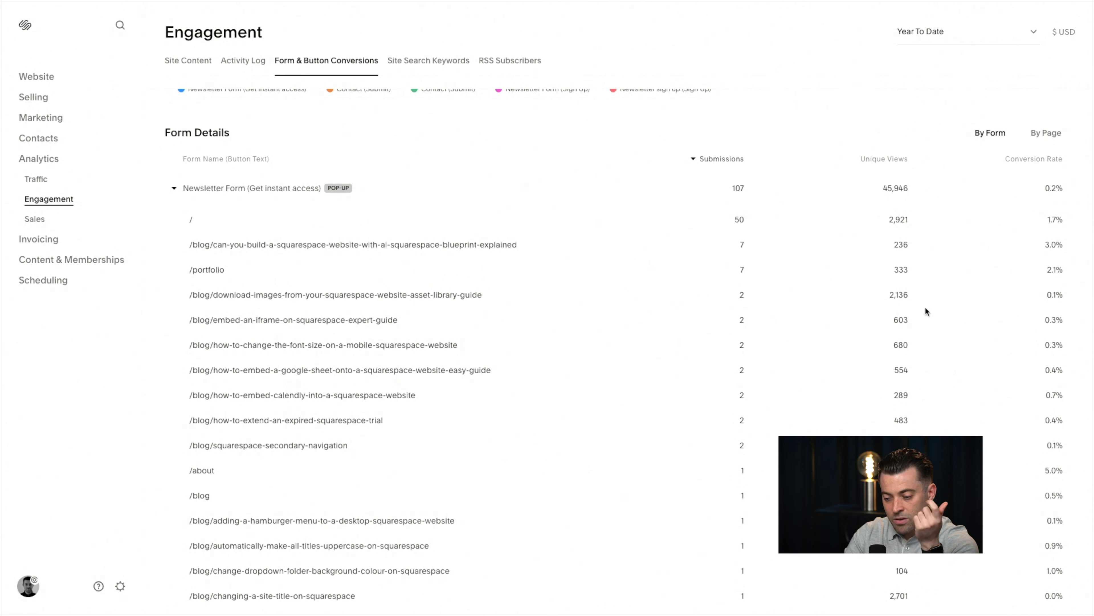
drag(933, 300, 884, 298)
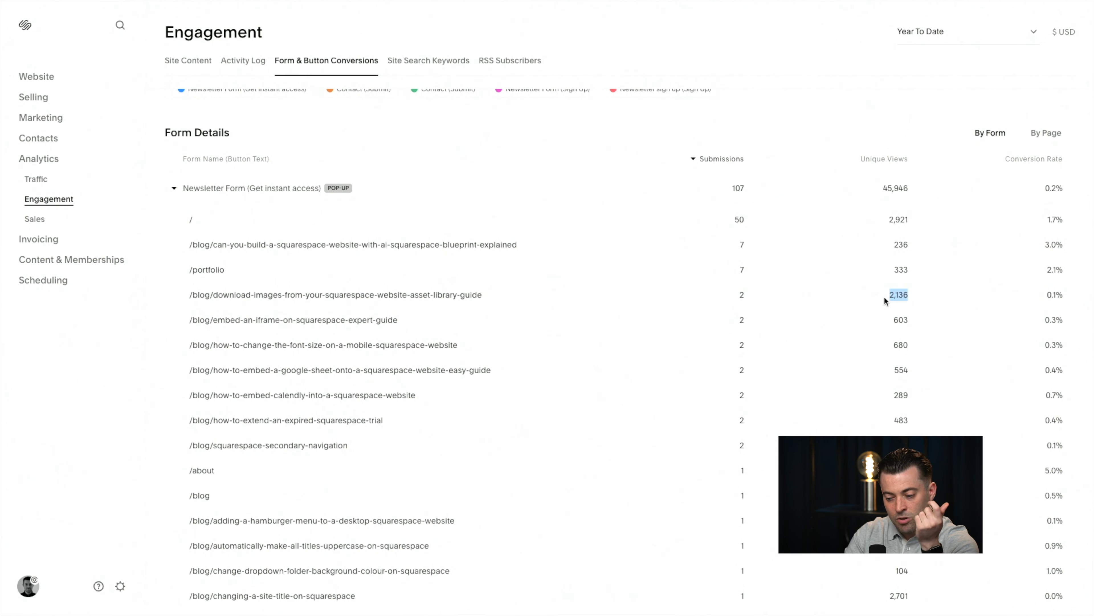
click(928, 302)
scroll(928, 302, down, 3)
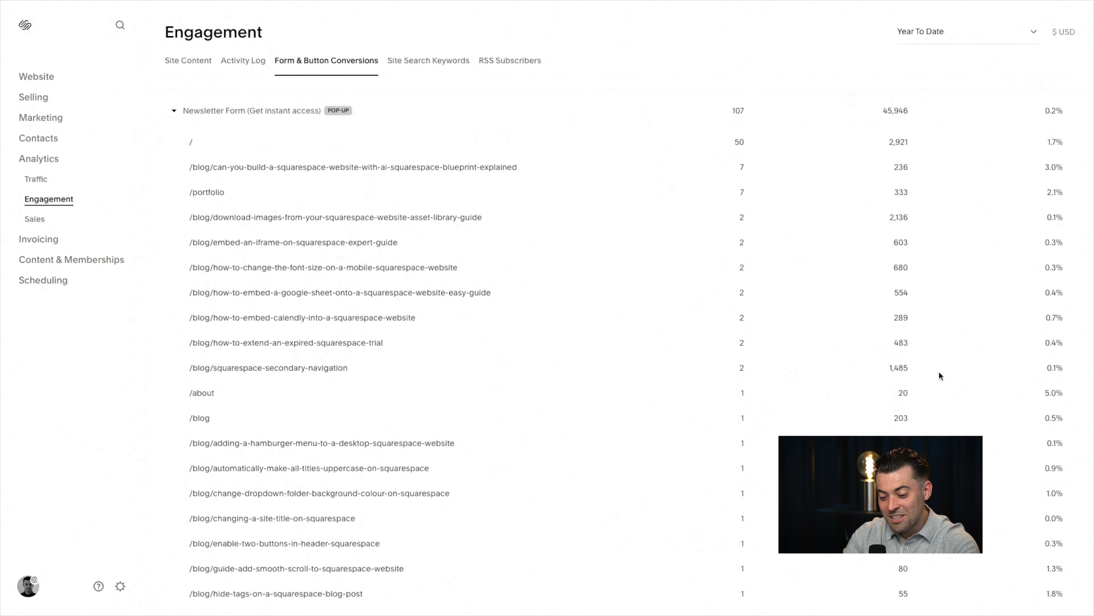
drag(939, 370, 893, 370)
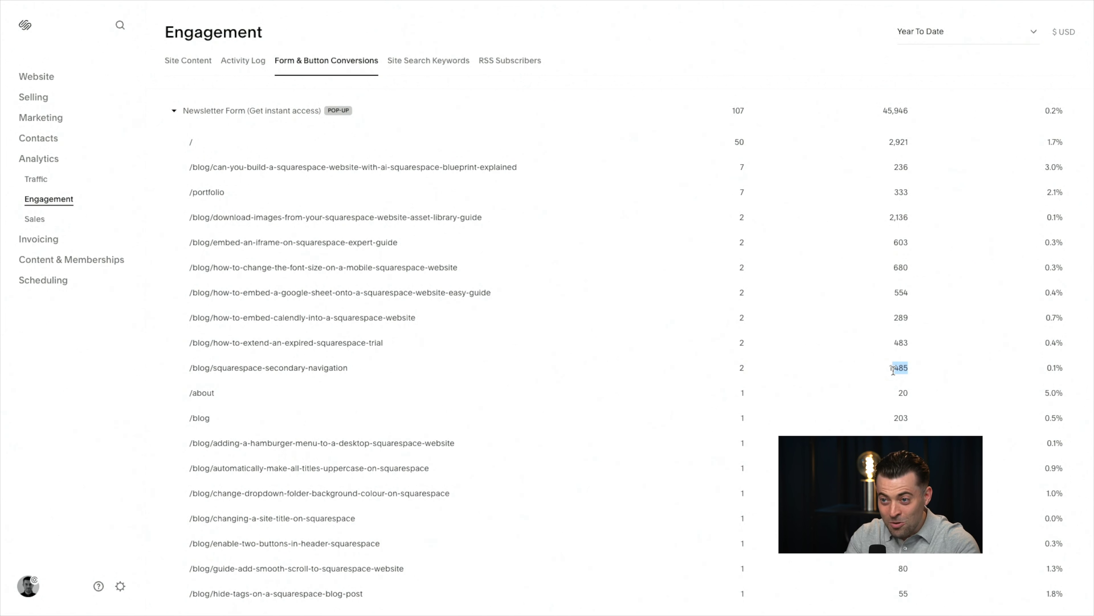
click(906, 370)
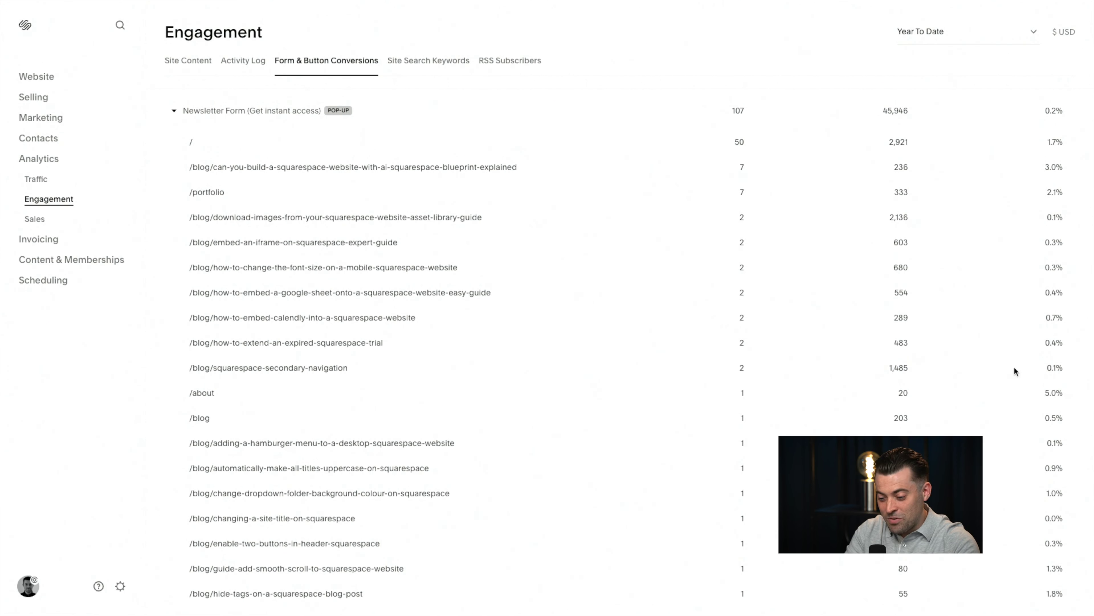
Step: Collapse the Newsletter Form (Get instant access) row so every form is listed separately
click(174, 112)
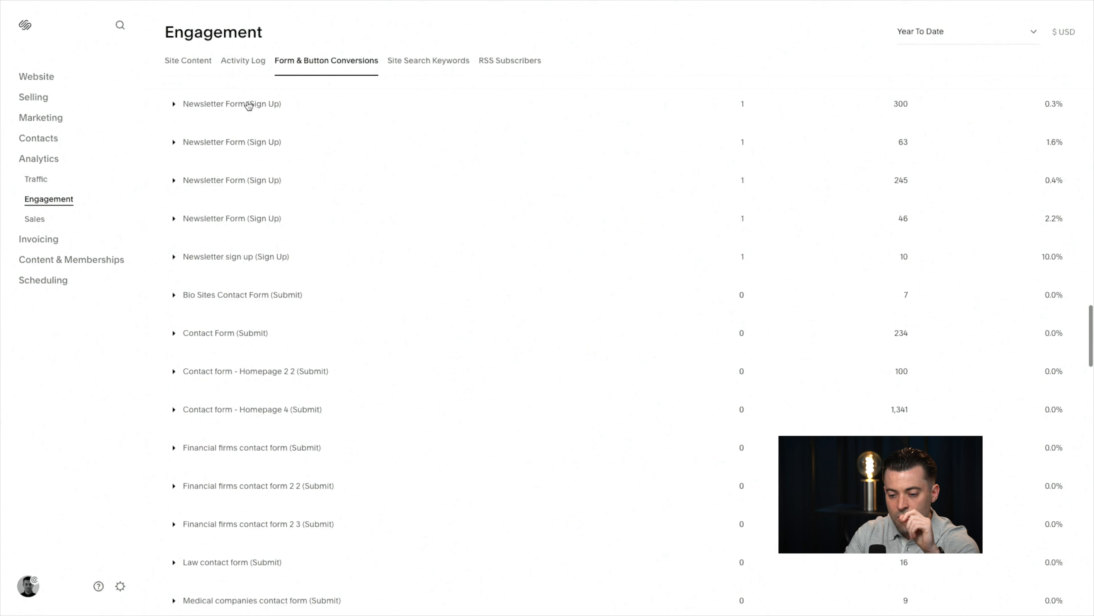
Step: Pass through Activity Log and Site Search Keywords to RSS Subscribers, and chart it Weekly
click(244, 69)
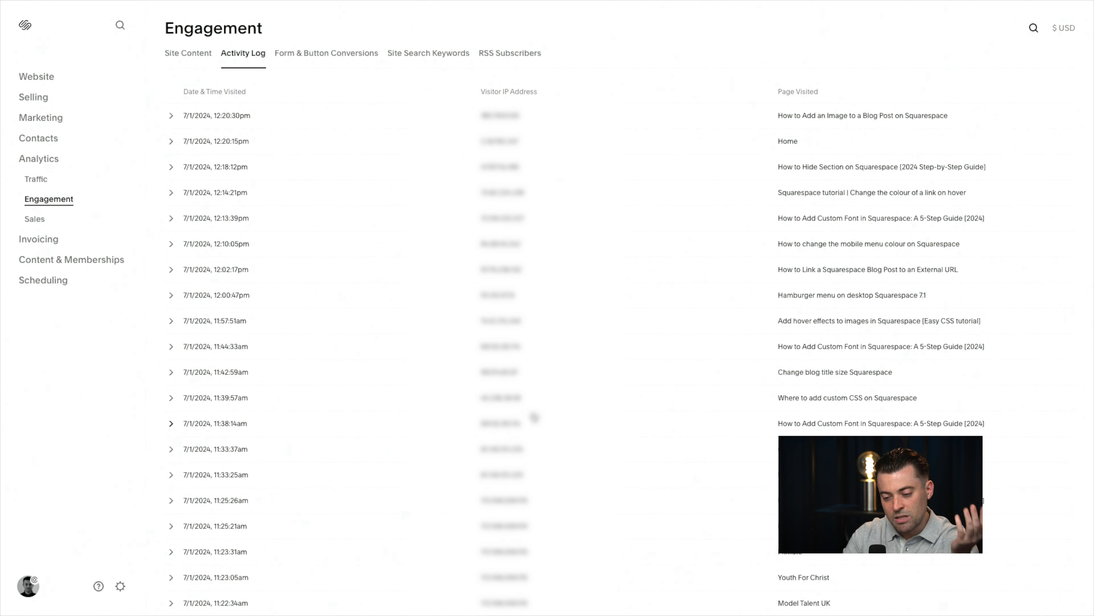
click(436, 68)
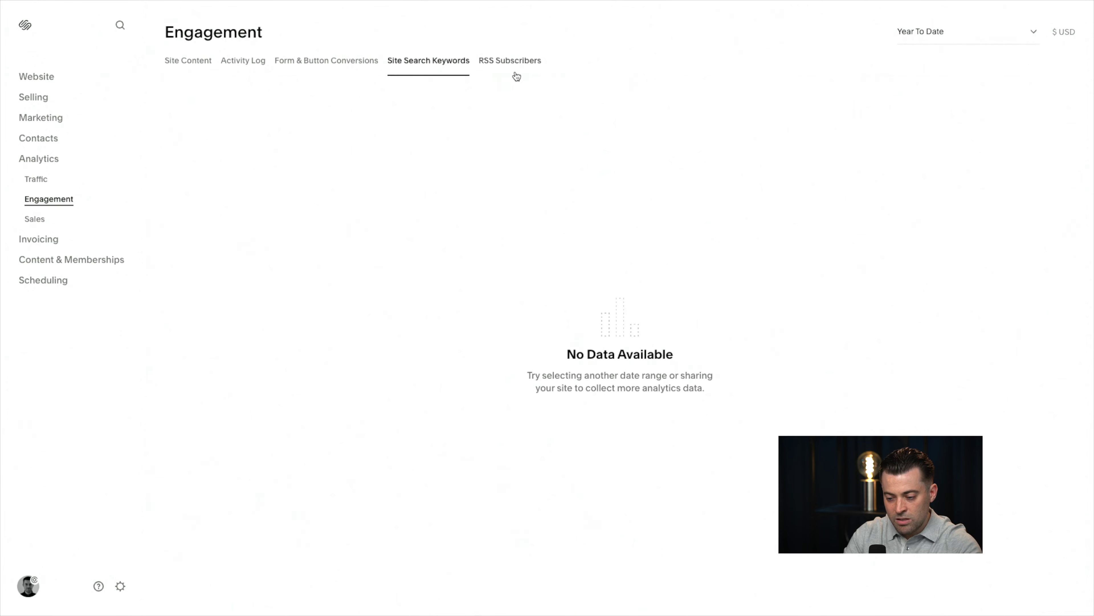
click(504, 65)
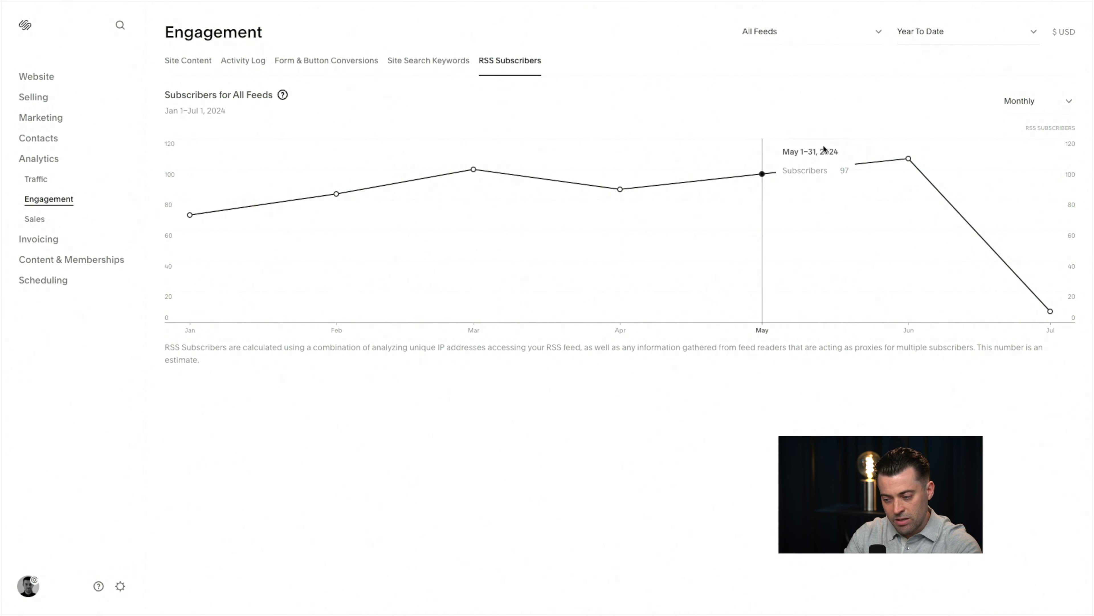
click(1010, 107)
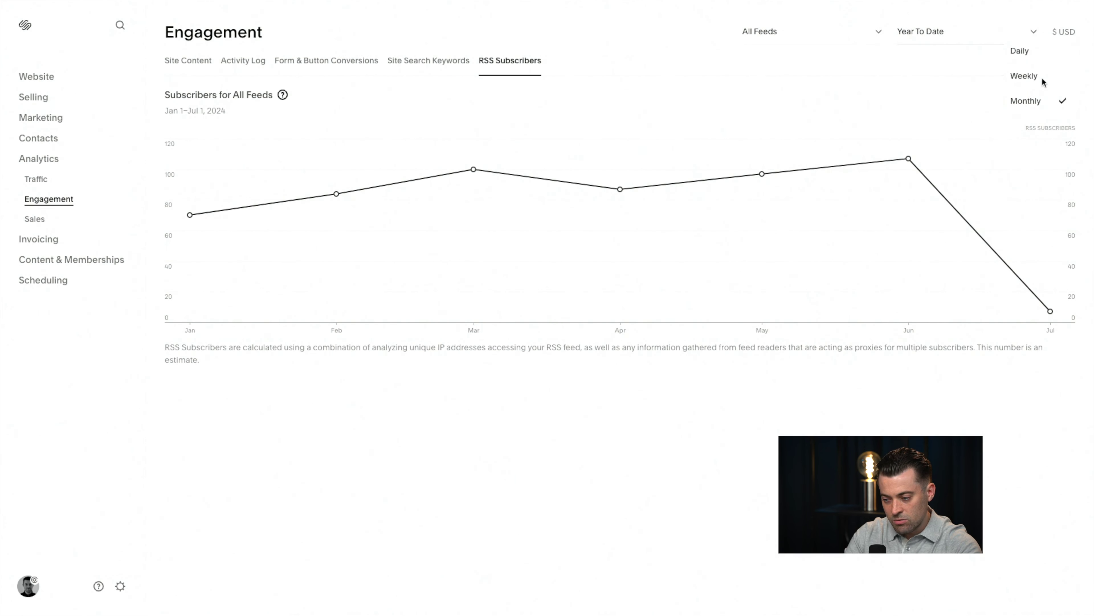
click(1042, 77)
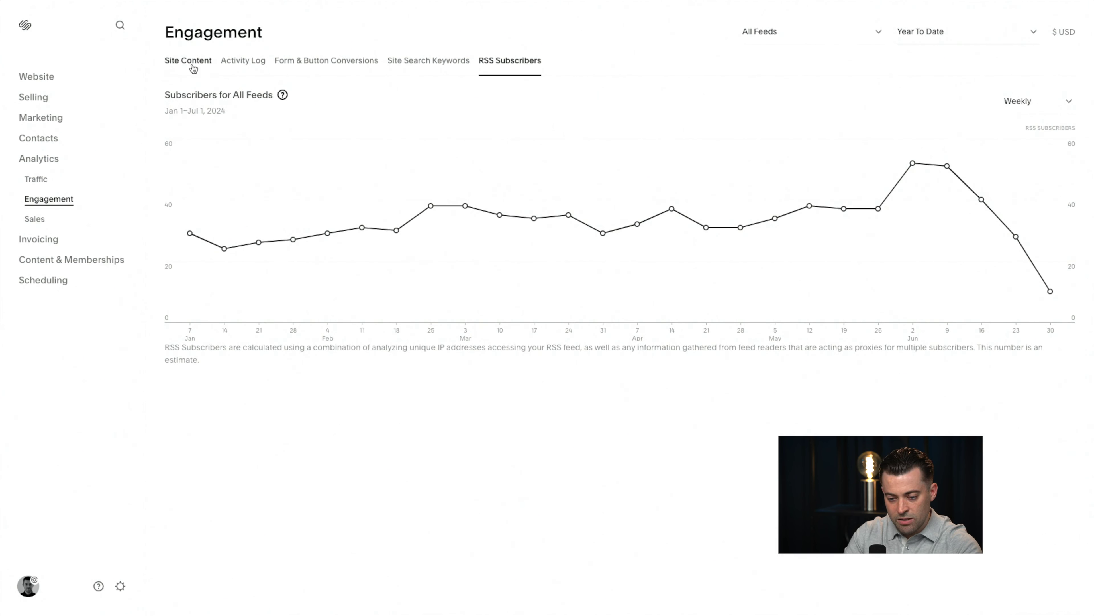
Step: Go from Site Content to Traffic's Search Keywords for Google: 54K clicks, 2.81% click rate
click(193, 66)
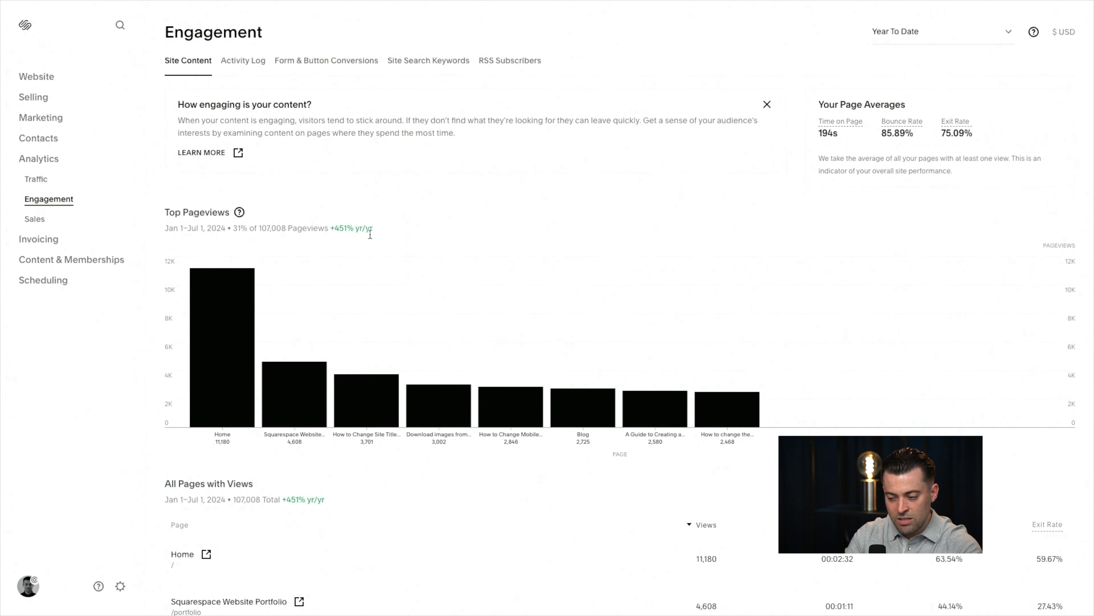
scroll(394, 271, down, 3)
scroll(393, 272, up, 3)
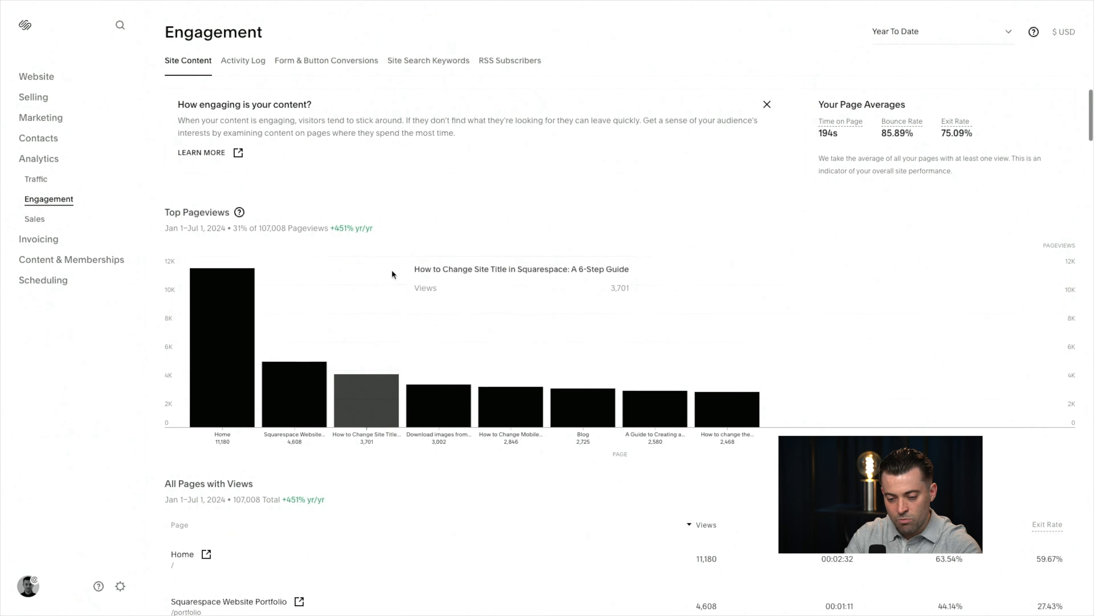
click(37, 183)
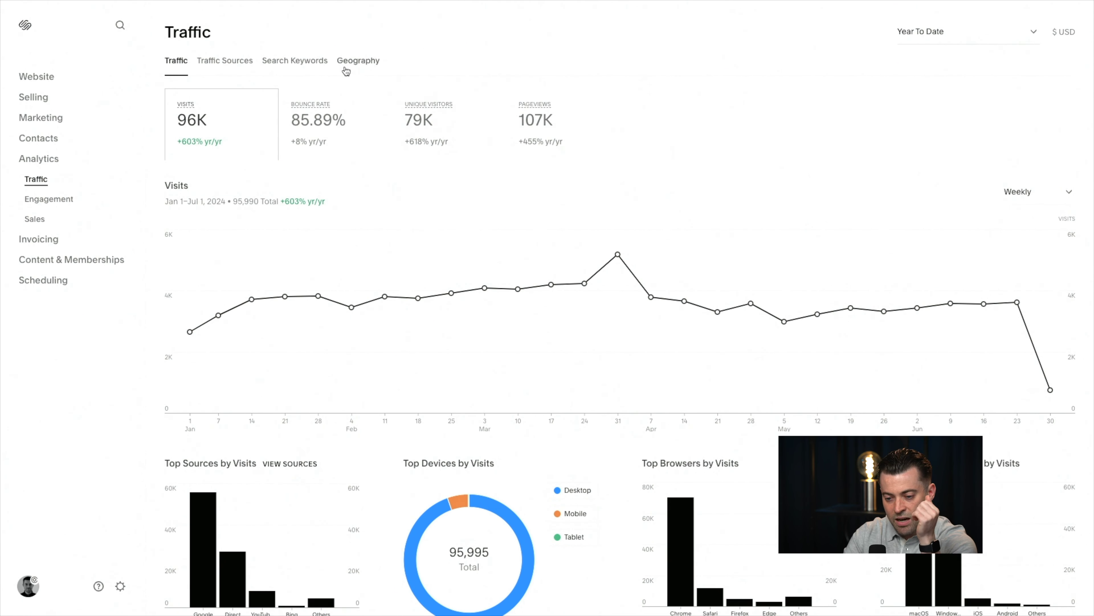
click(296, 66)
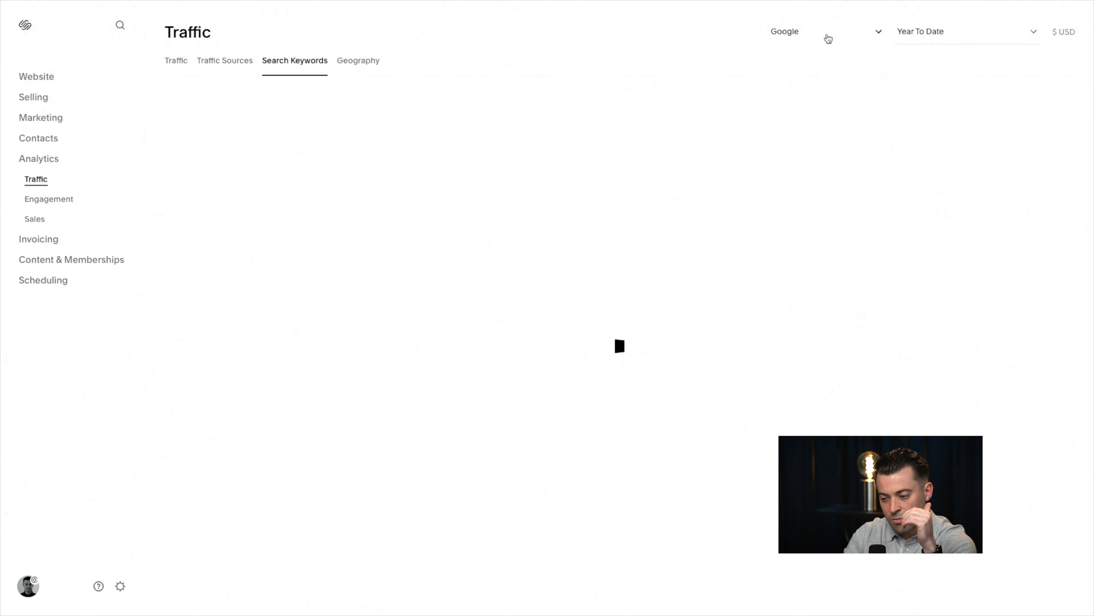
click(866, 42)
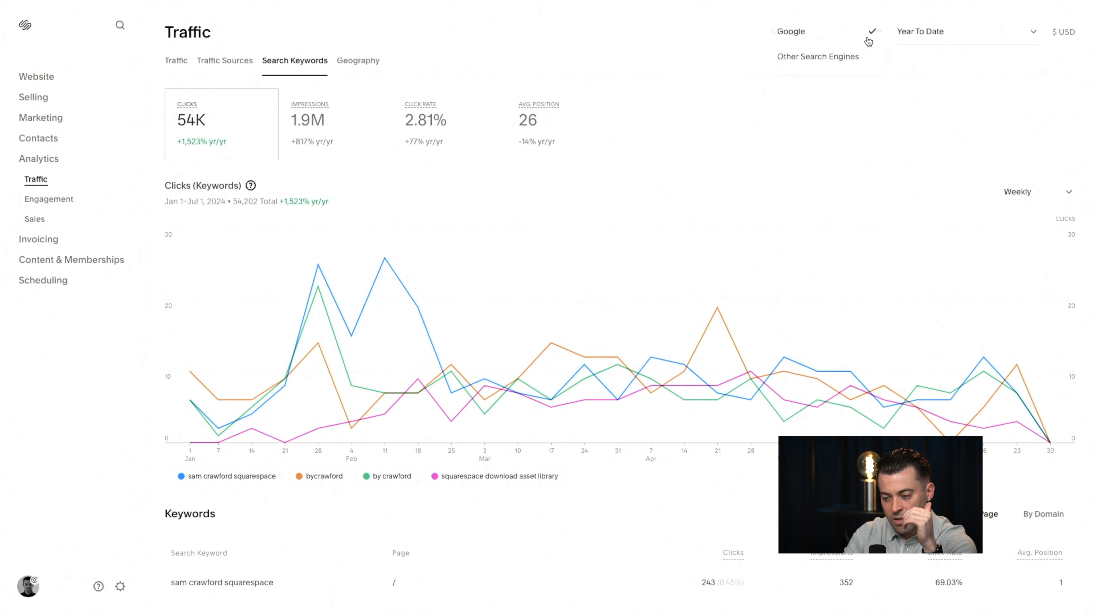
click(791, 129)
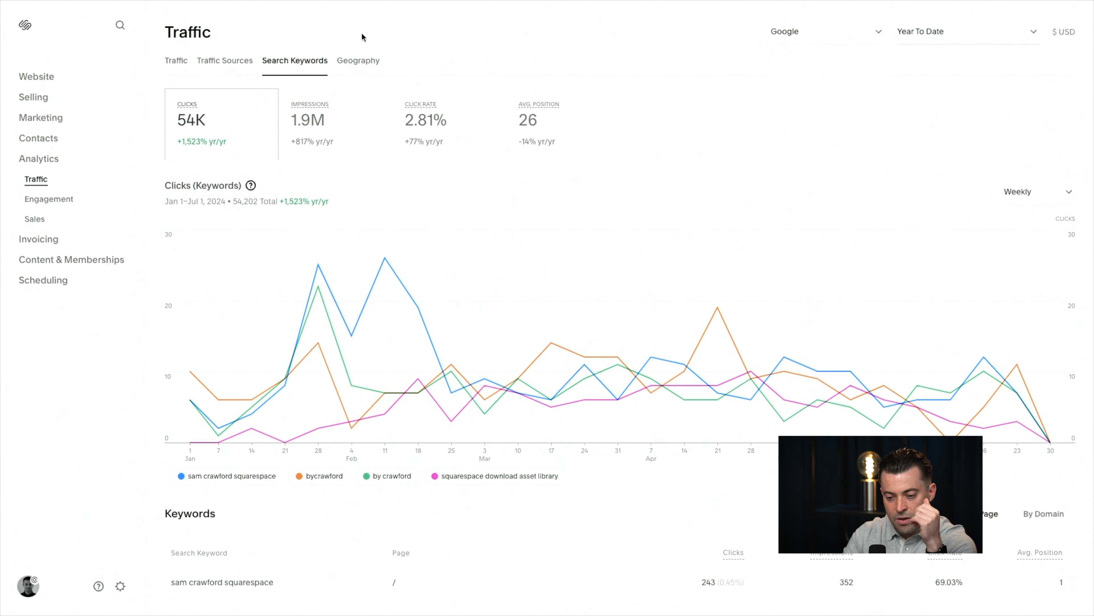
Step: Show Year To Date traffic sources: Search 57,755, Direct 26,956, Social 8,514, Referral 2,732, Email 33
click(230, 72)
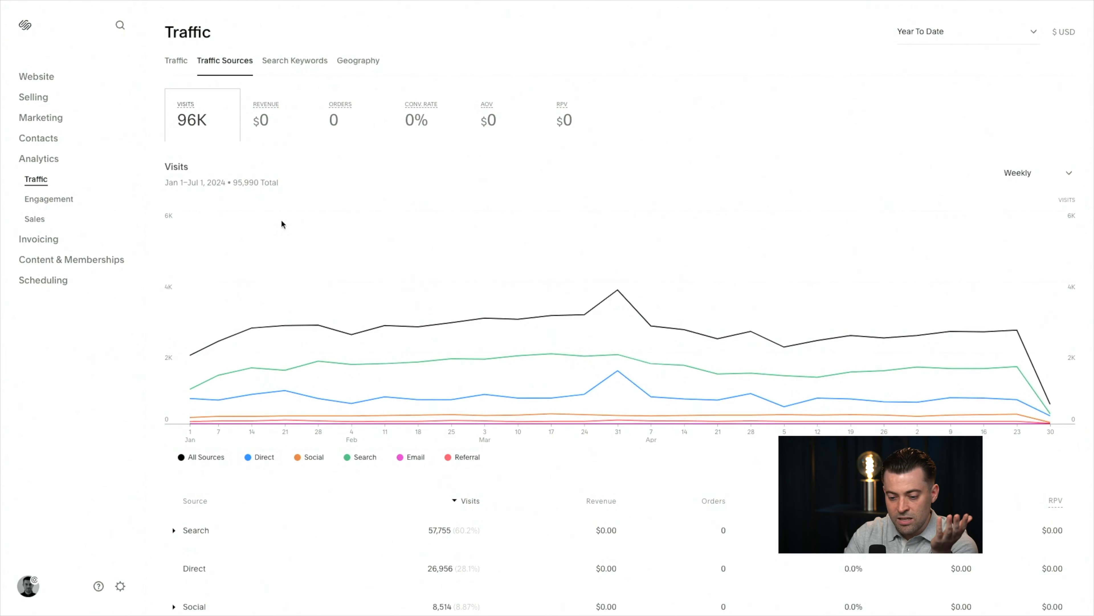
scroll(373, 337, down, 3)
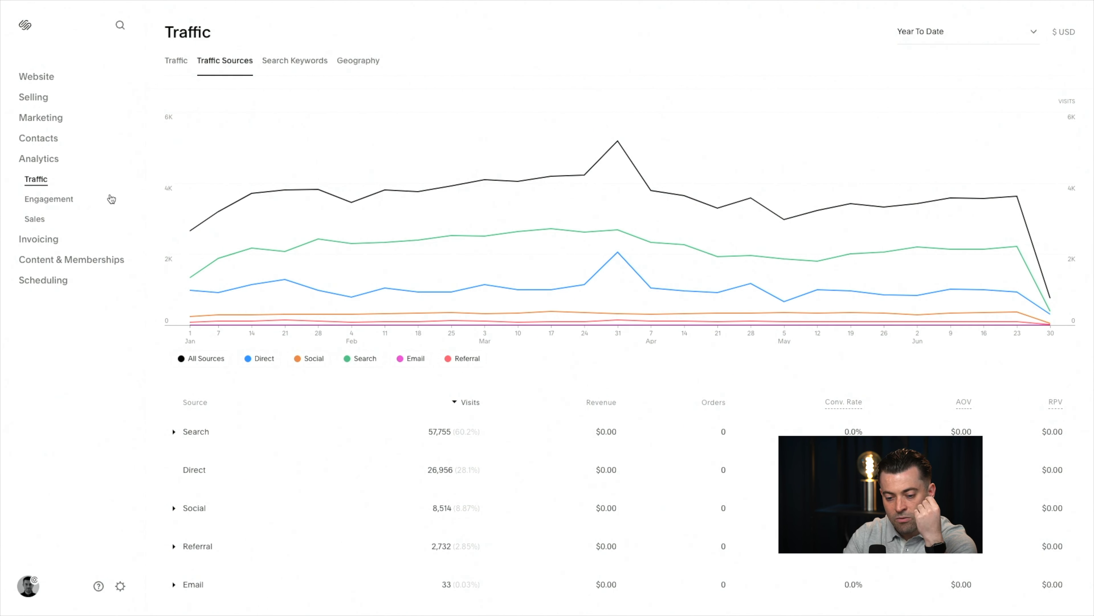
Step: Review Engagement Site Content: 107,008 pageviews, Home leading at 11,180, 194s average time on page
click(74, 202)
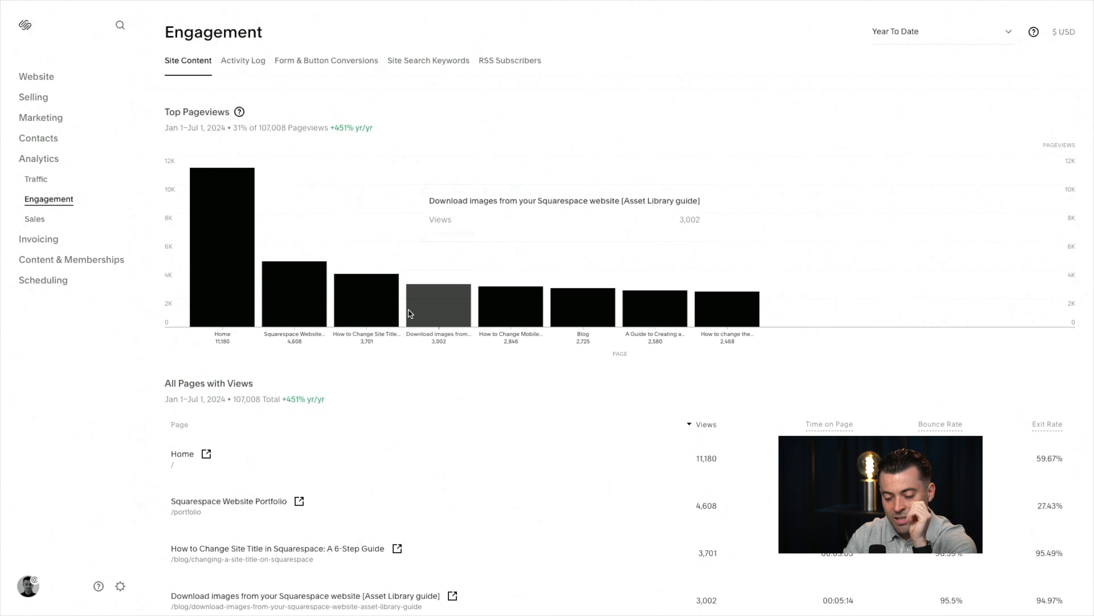
scroll(409, 310, down, 5)
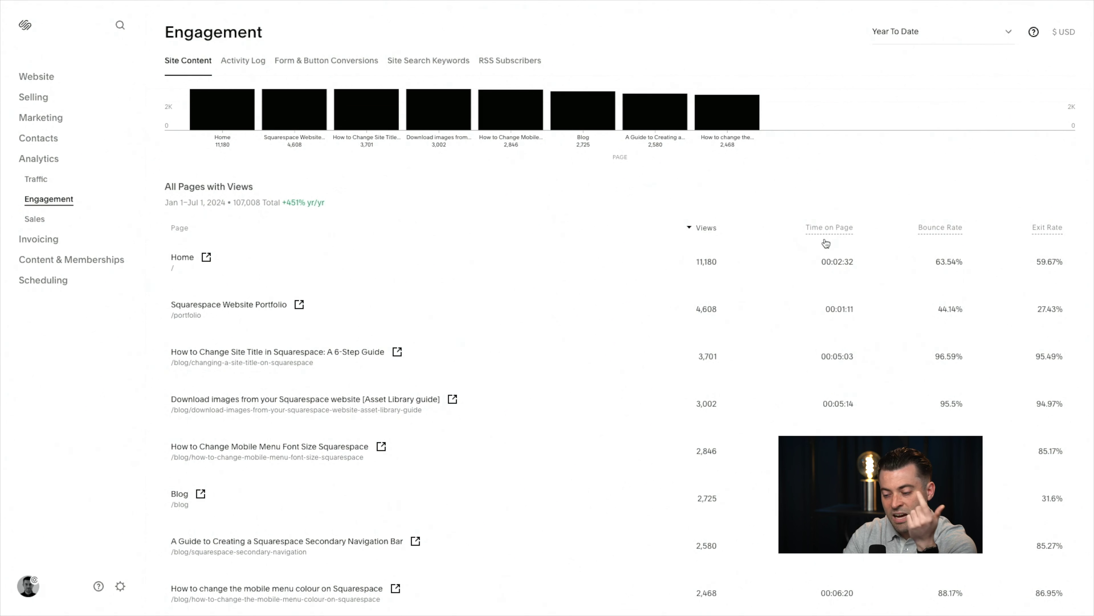
scroll(832, 418, down, 9)
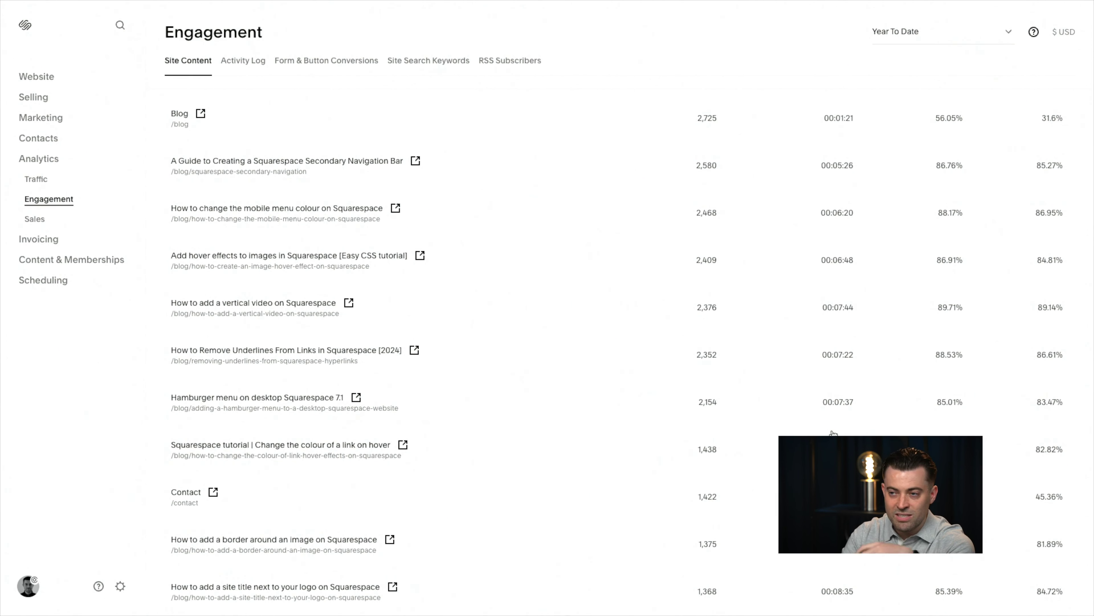
scroll(833, 432, up, 15)
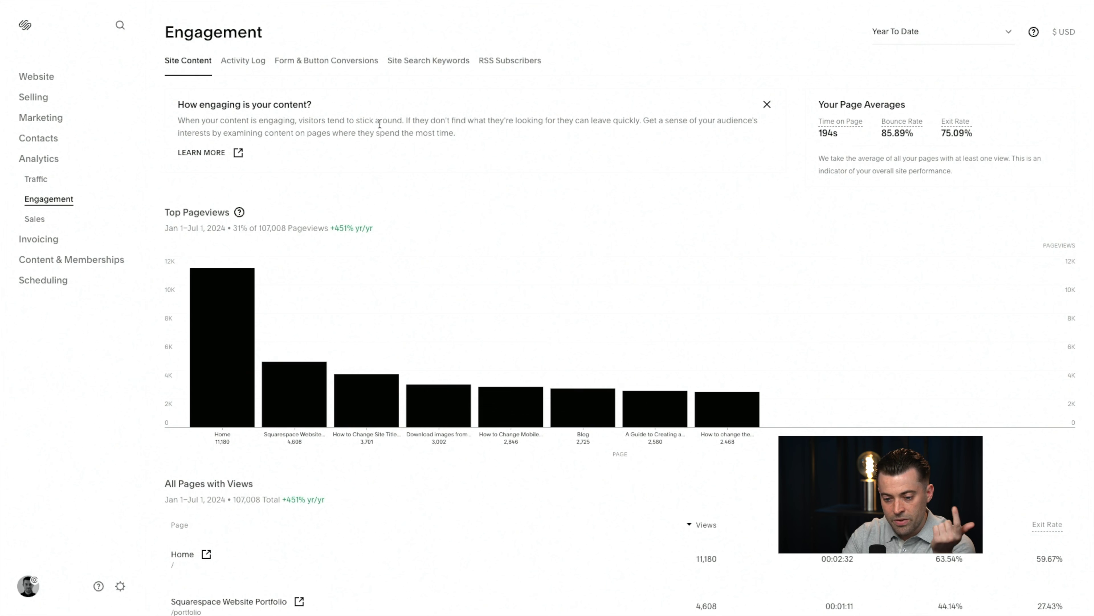
Step: Show Form & Button Conversions for Year To Date: 356 form submissions and 1.1K button clicks
click(319, 69)
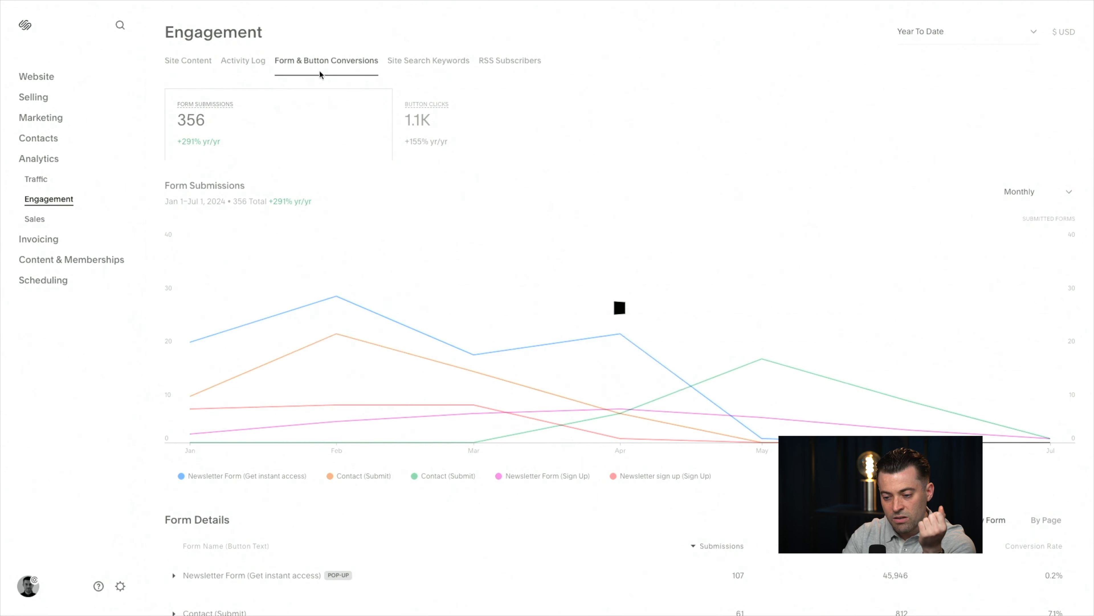